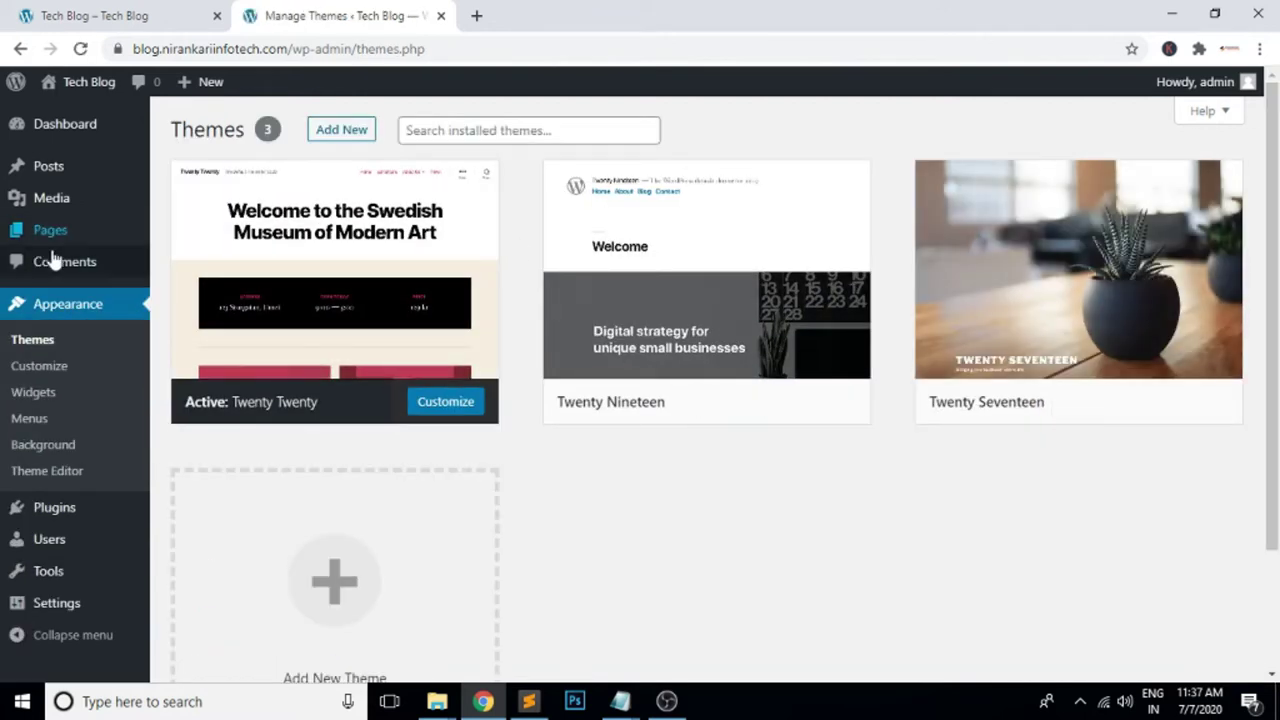
- Open the page for adding new themes, look over the featured ones and search the theme directory for "generate"
left_click(327, 583)
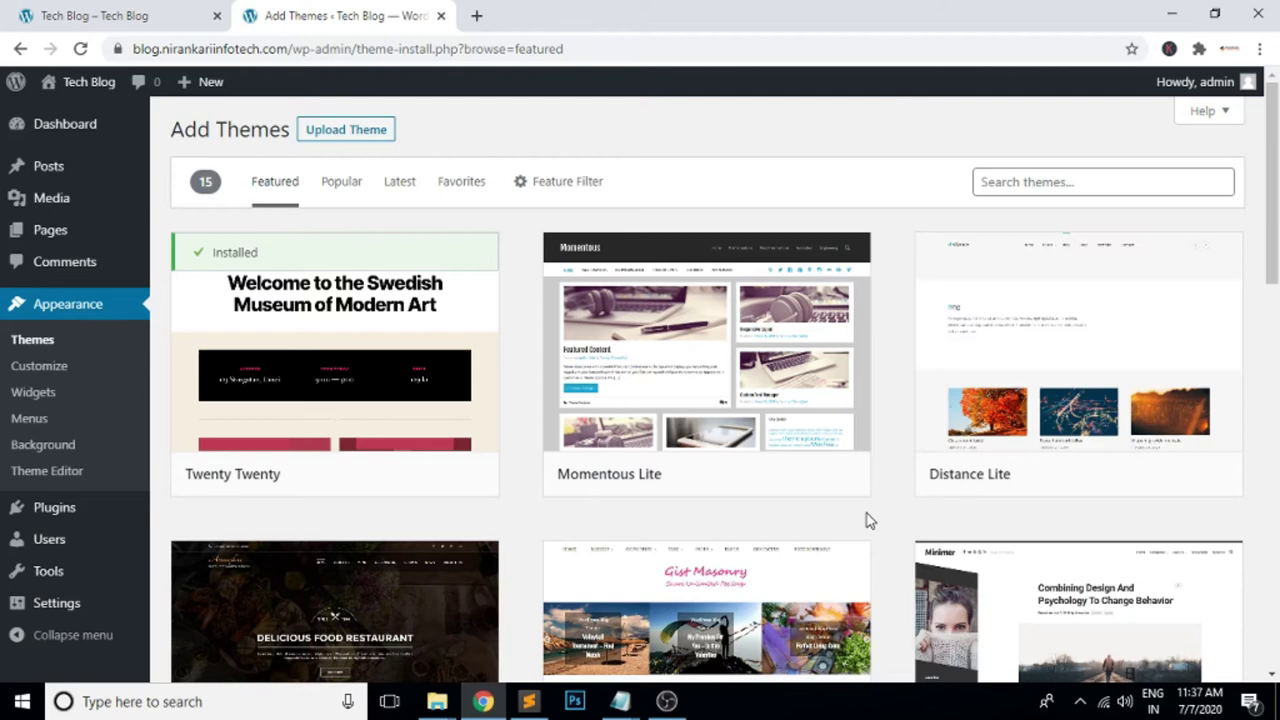
scroll(868, 520, "down", 11)
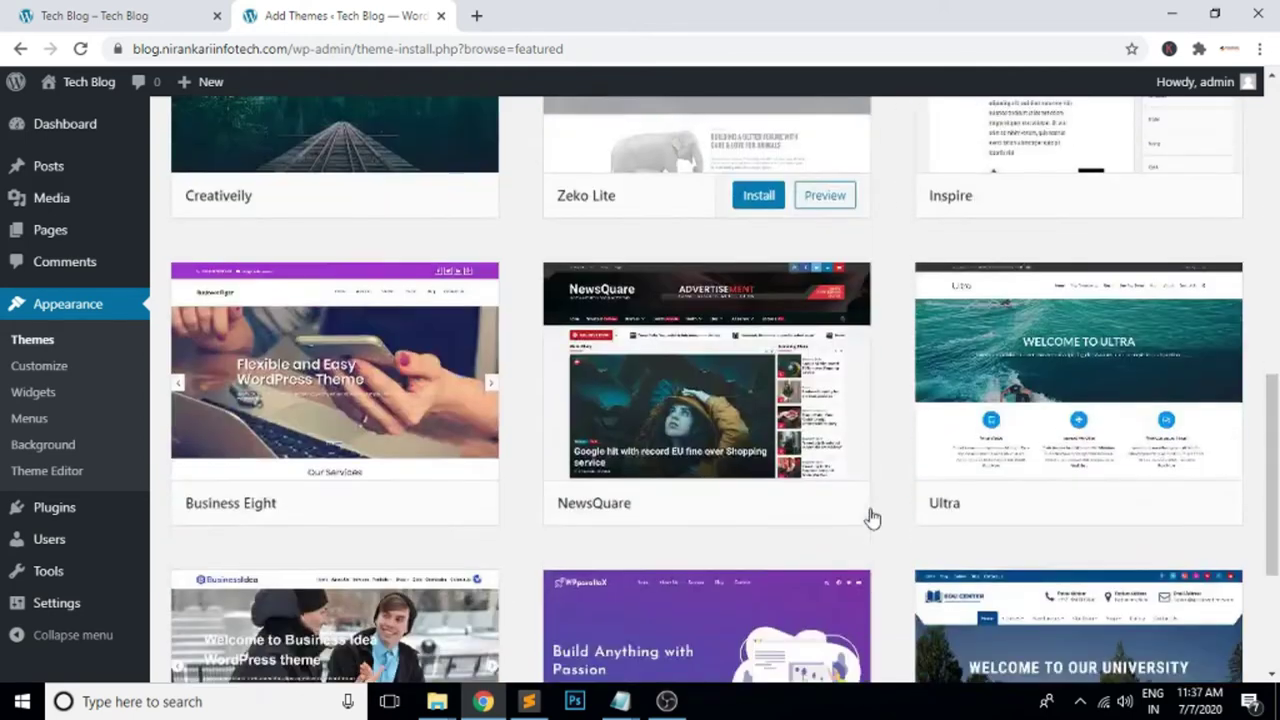
scroll(872, 518, "down", 1)
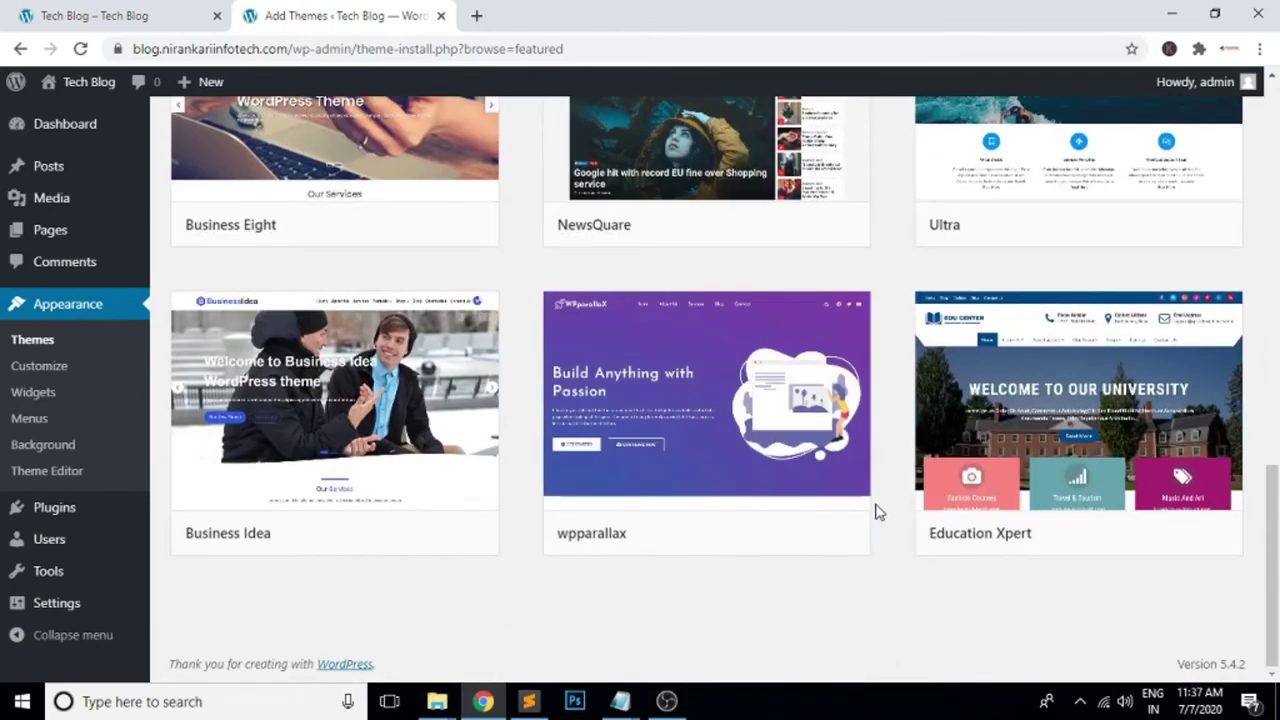
scroll(874, 515, "up", 12)
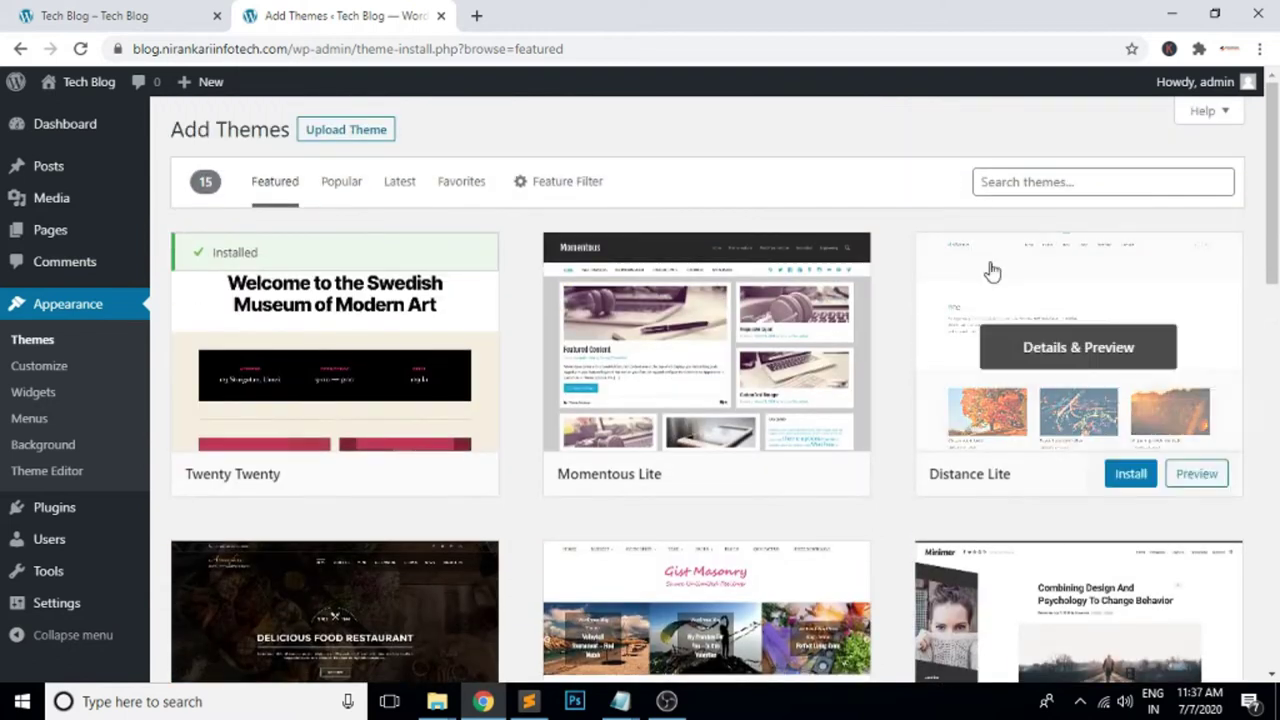
left_click(996, 180)
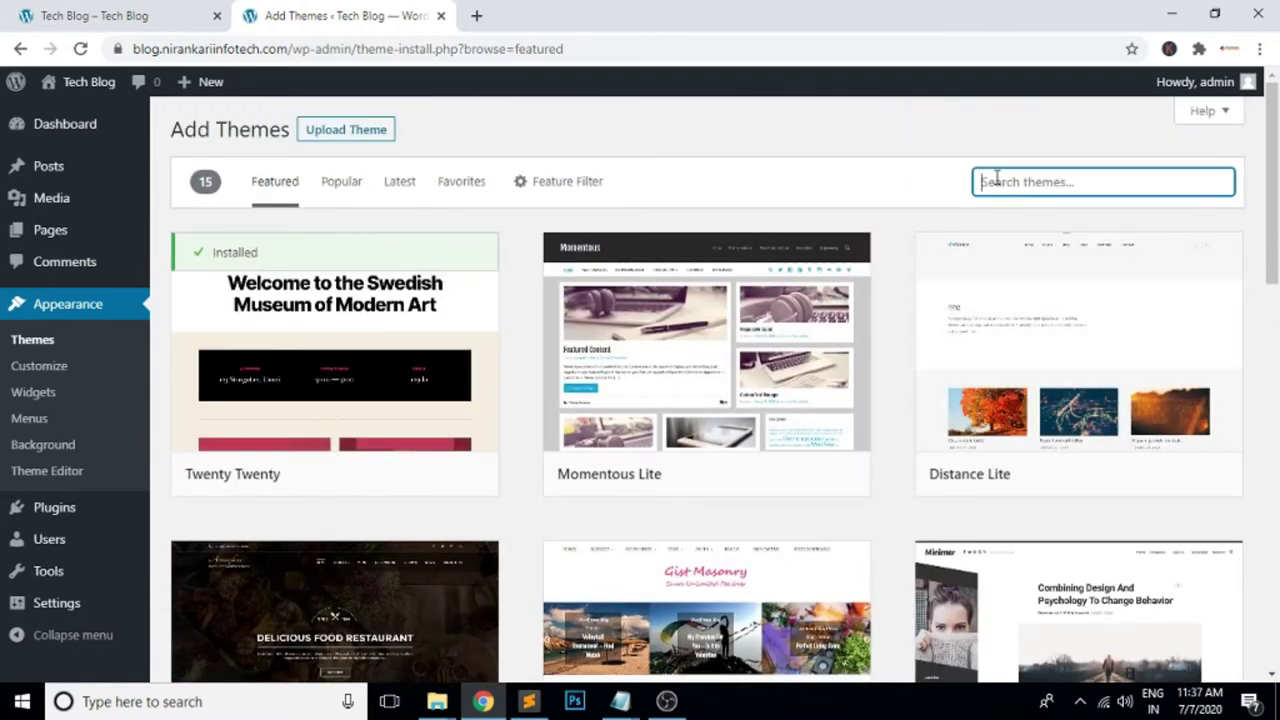
type("generate")
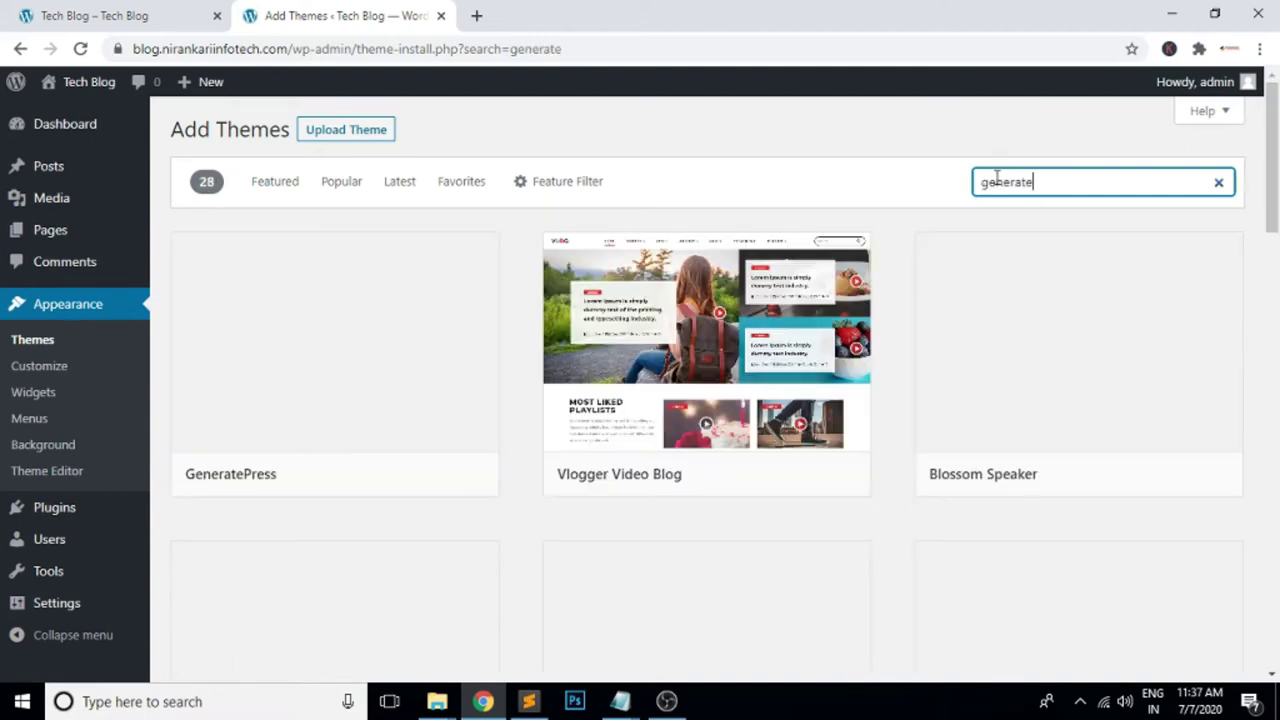
- Preview the GeneratePress theme from the search results, and install and activate it on the blog
mouse_move(306, 449)
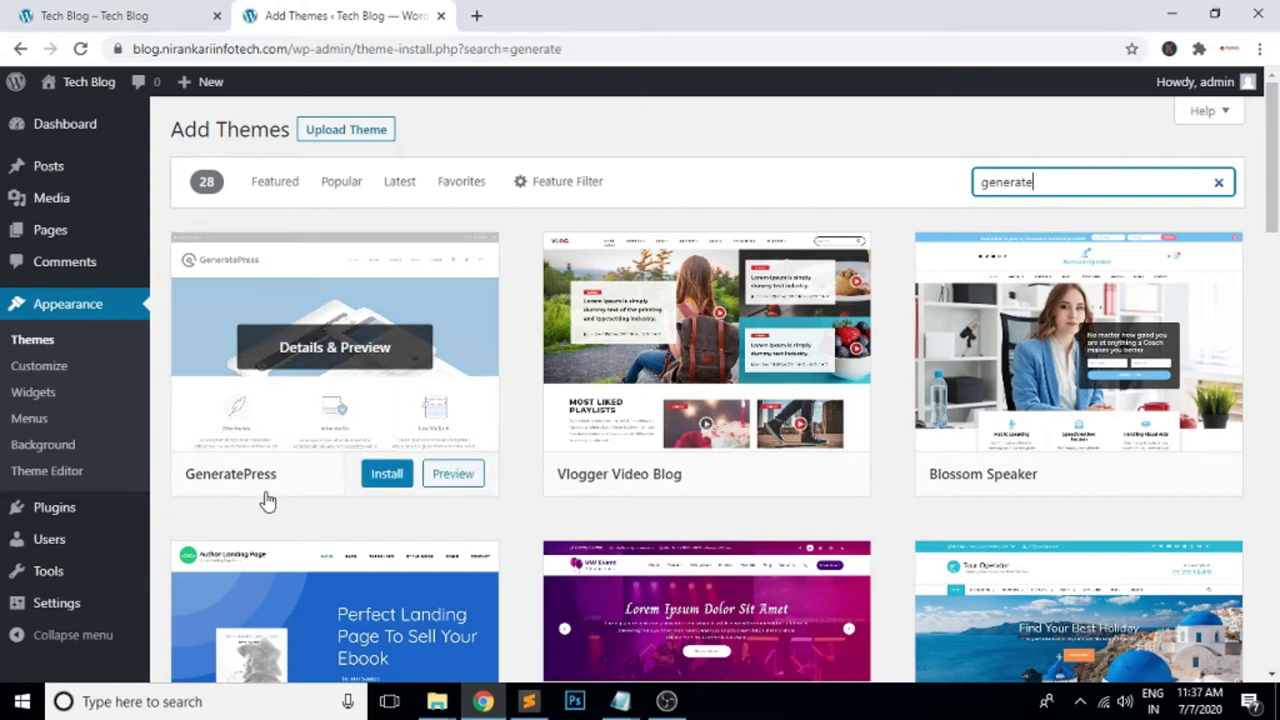
right_click(452, 470)
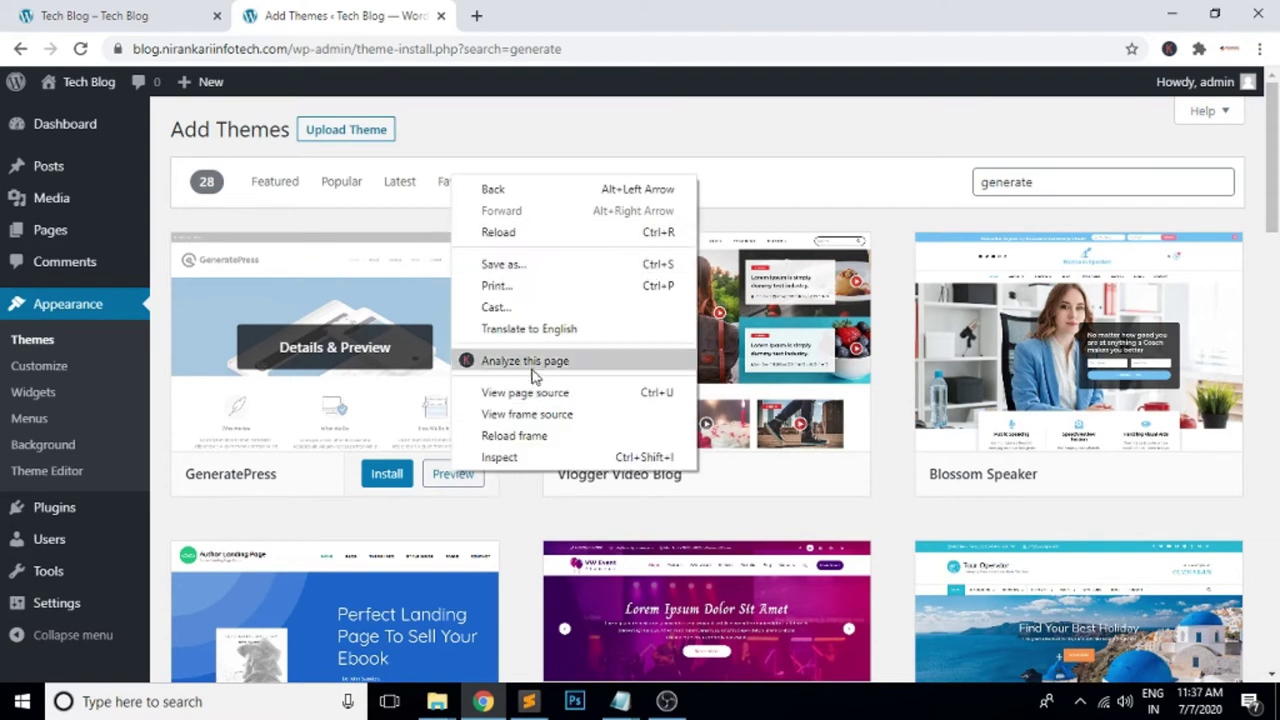
left_click(446, 476)
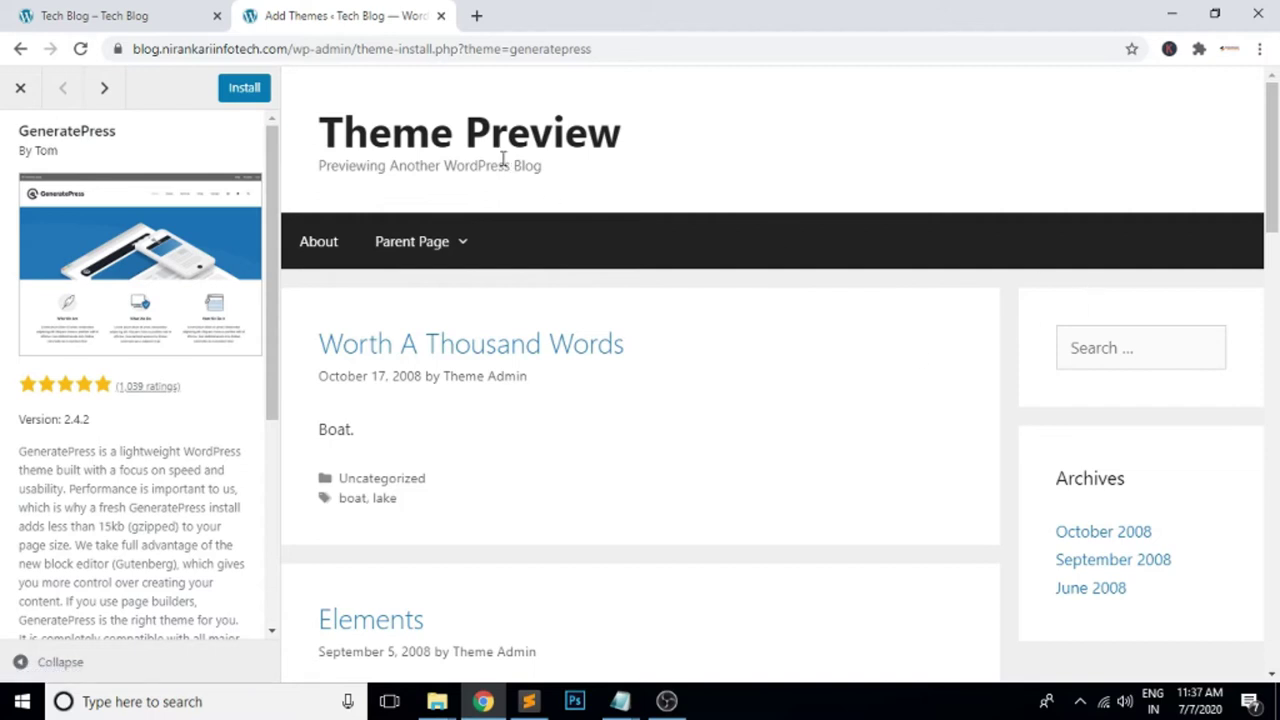
scroll(1128, 305, "down", 15)
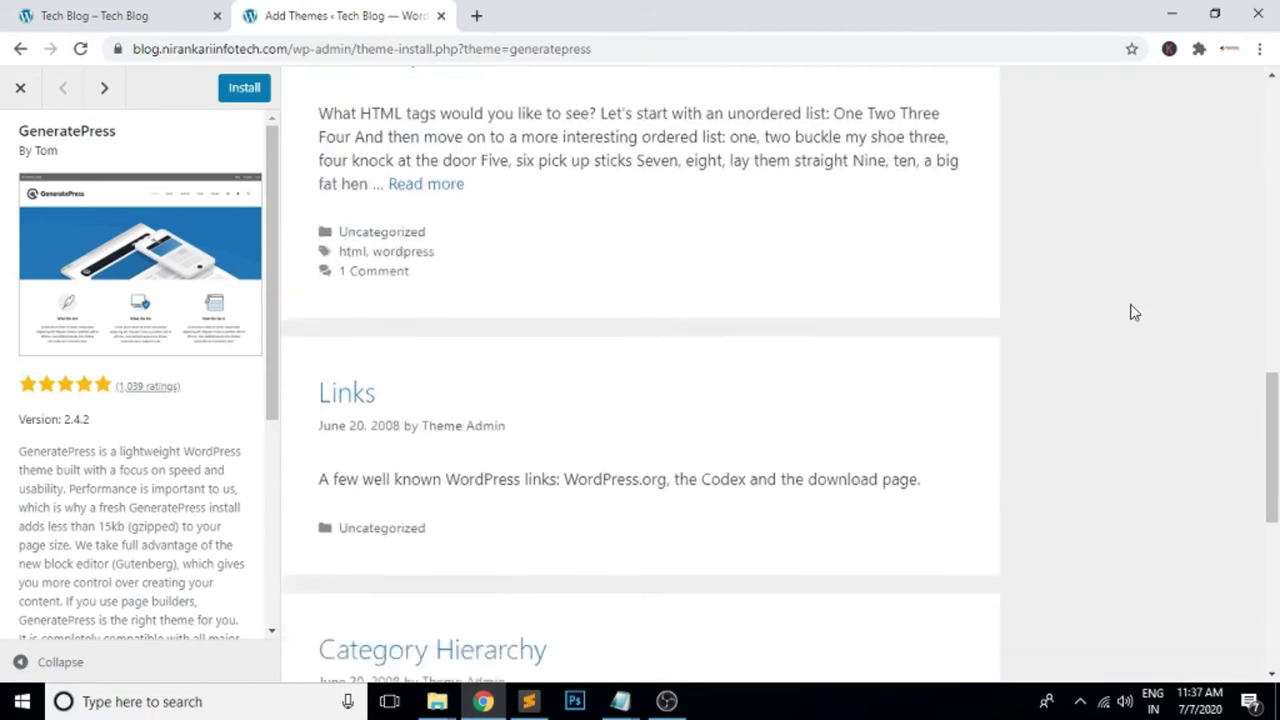
scroll(1131, 311, "down", 3)
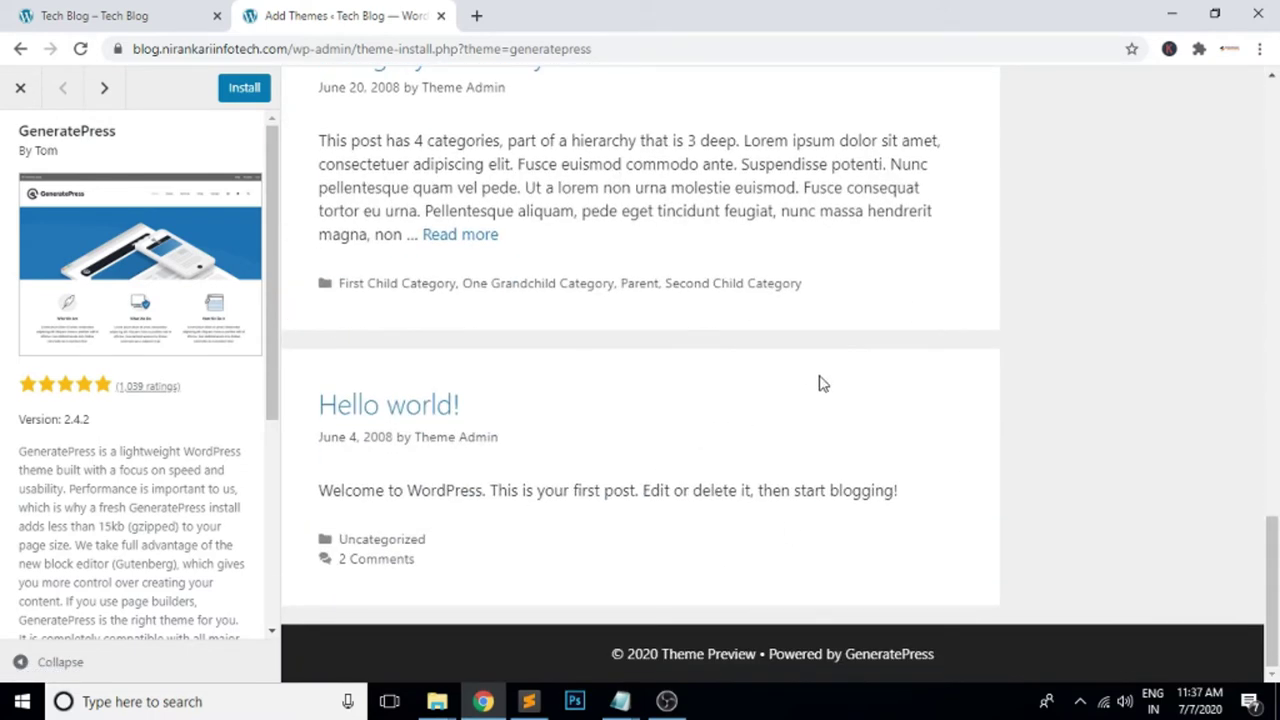
scroll(820, 380, "up", 8)
scroll(840, 378, "up", 8)
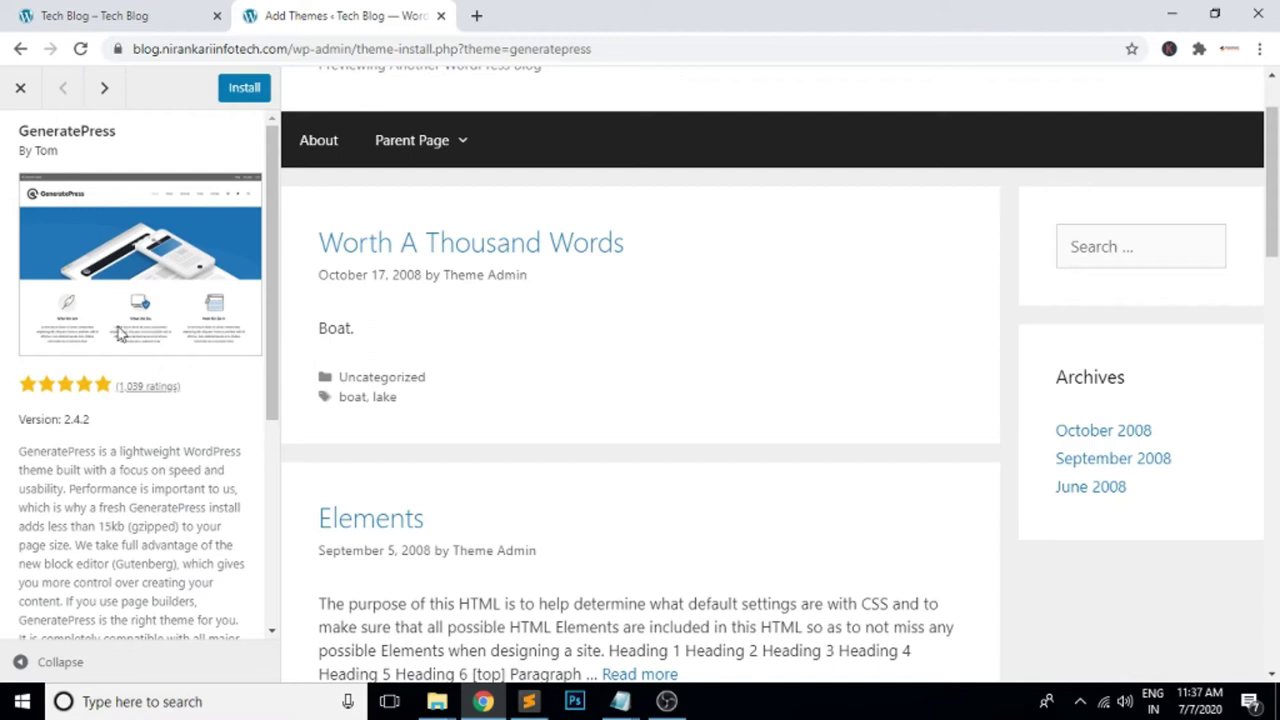
left_click(240, 90)
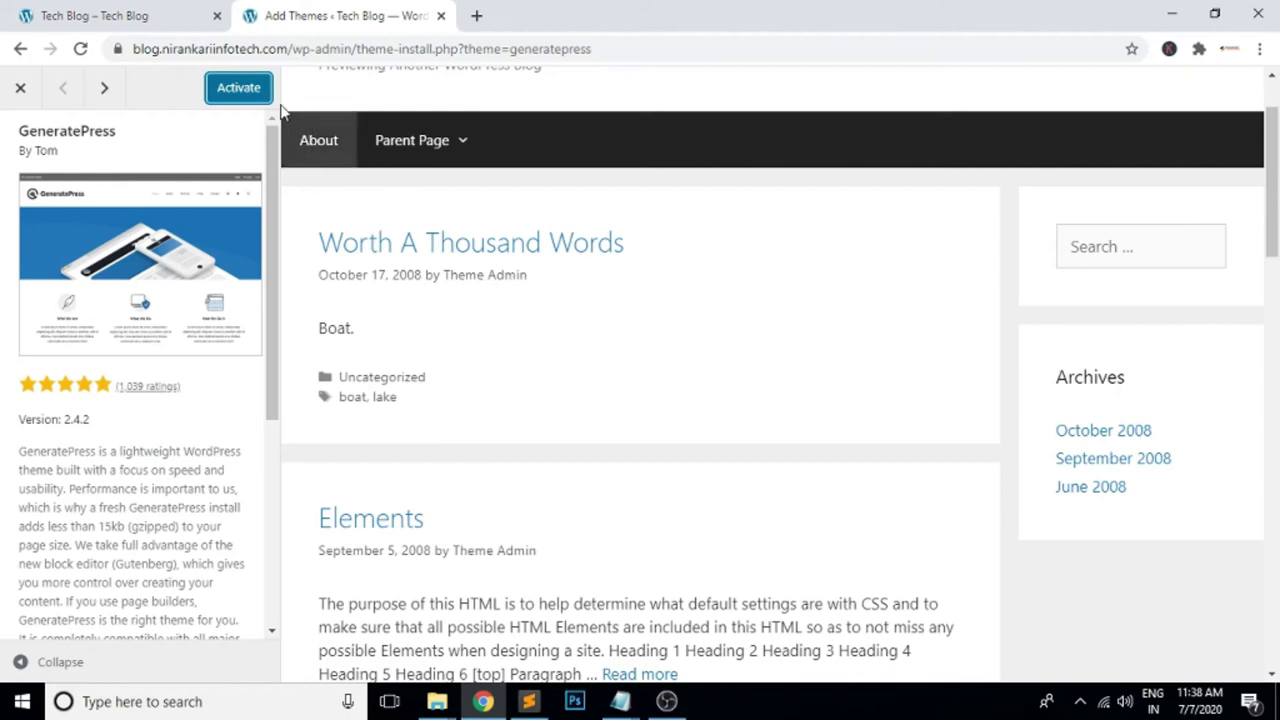
left_click(252, 89)
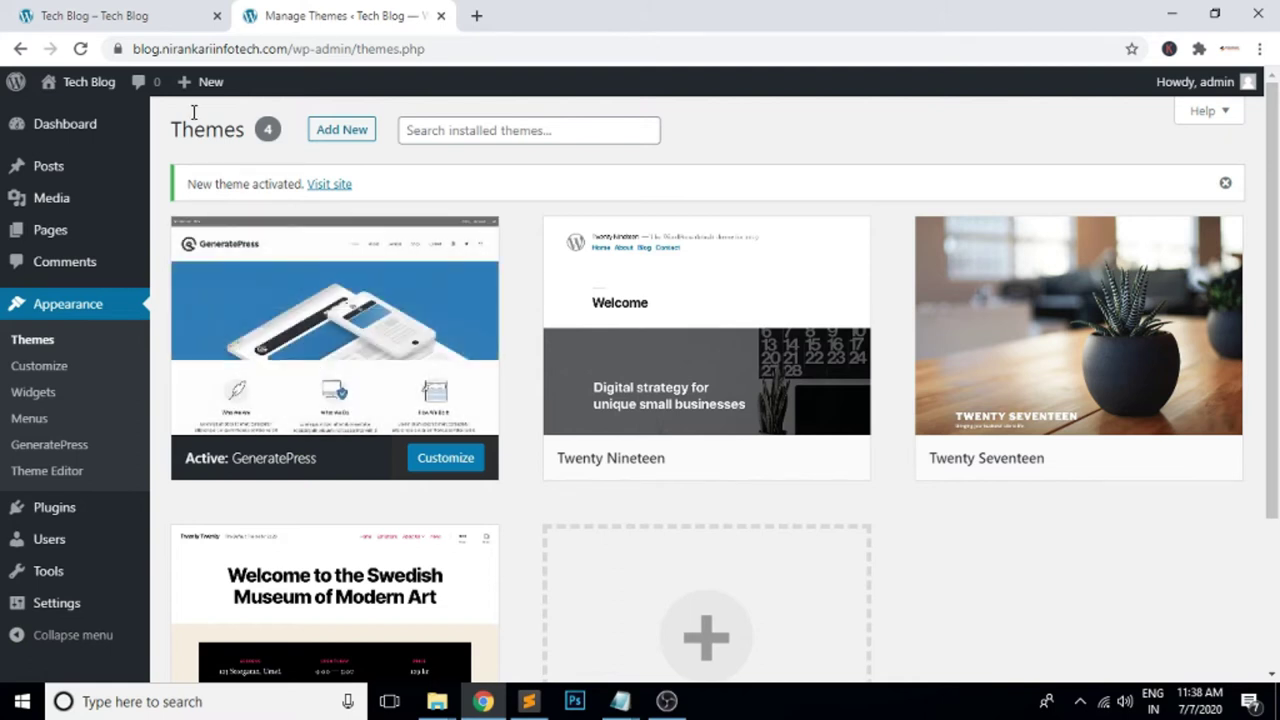
- Reload the blog's public homepage in its own browser tab and examine it with the GeneratePress theme applied
left_click(97, 21)
left_click(431, 47)
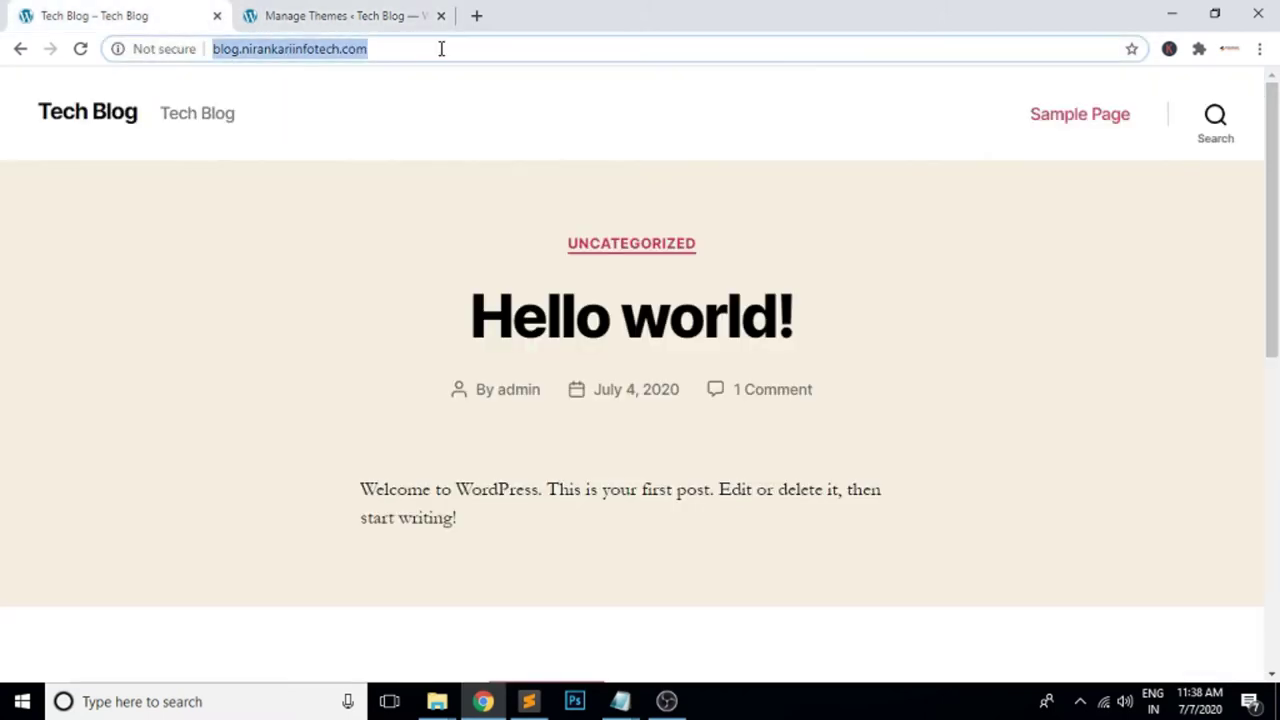
key("Return")
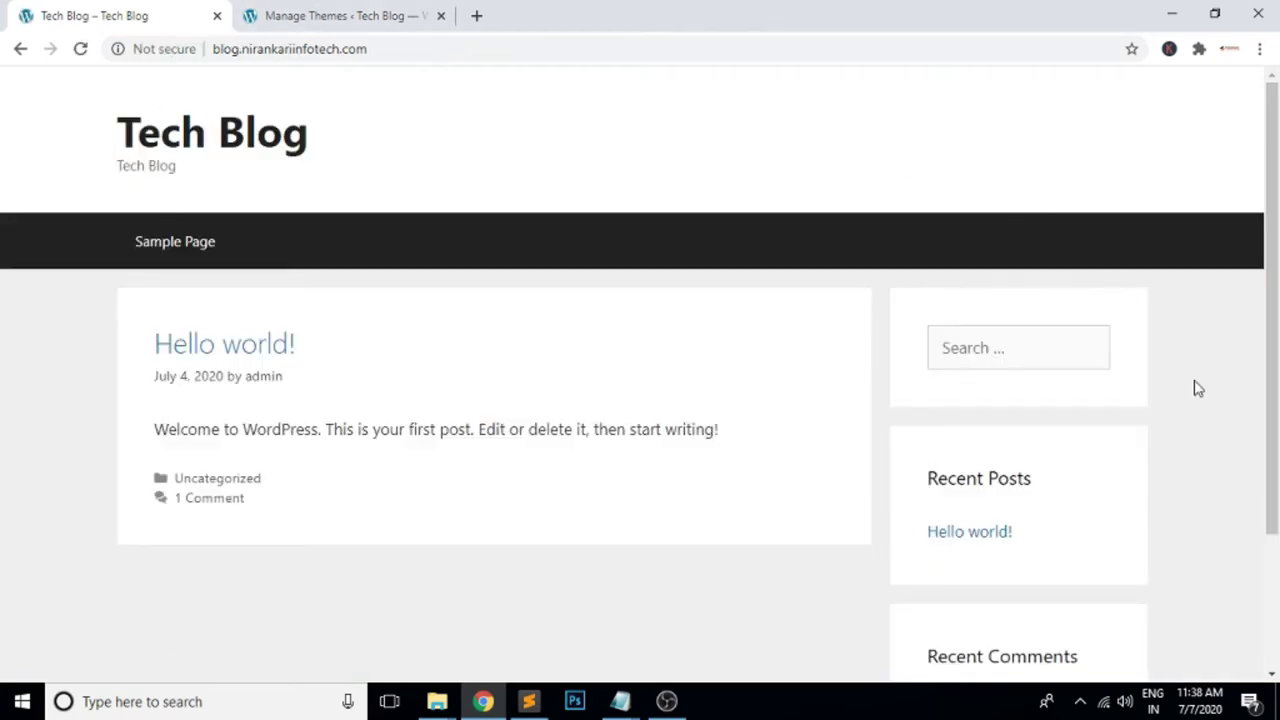
scroll(1205, 415, "down", 2)
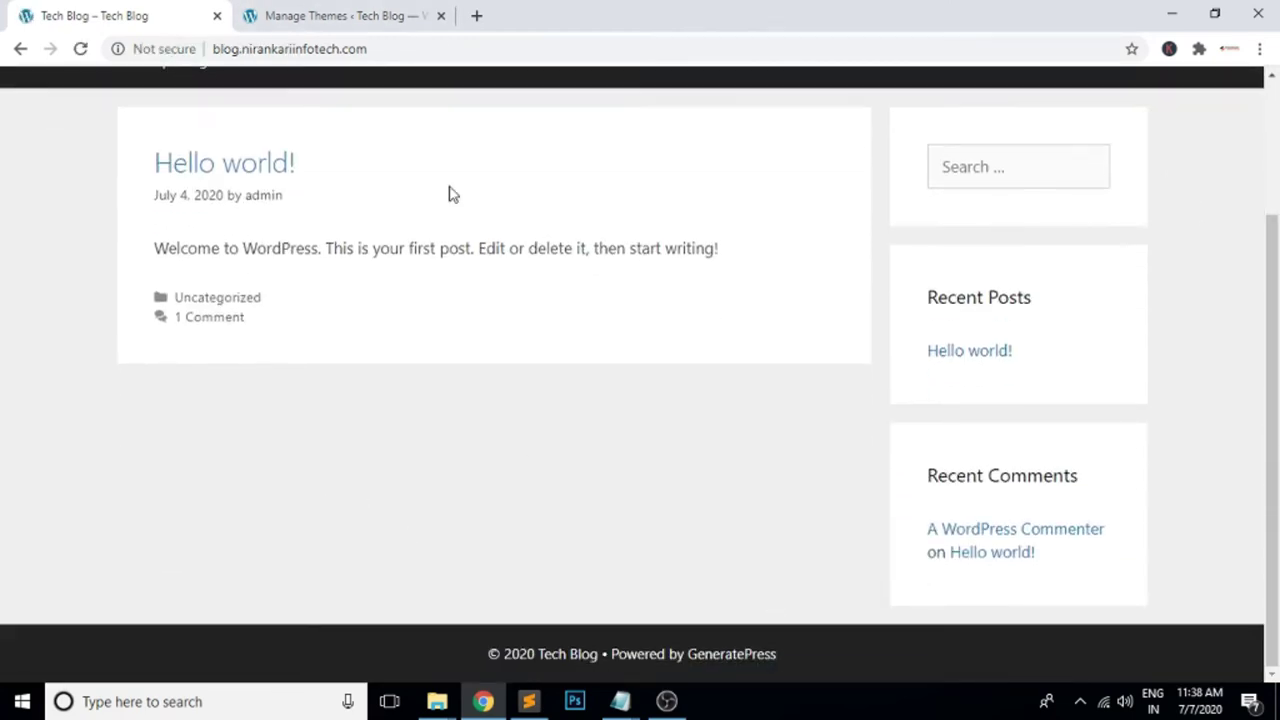
scroll(334, 354, "up", 2)
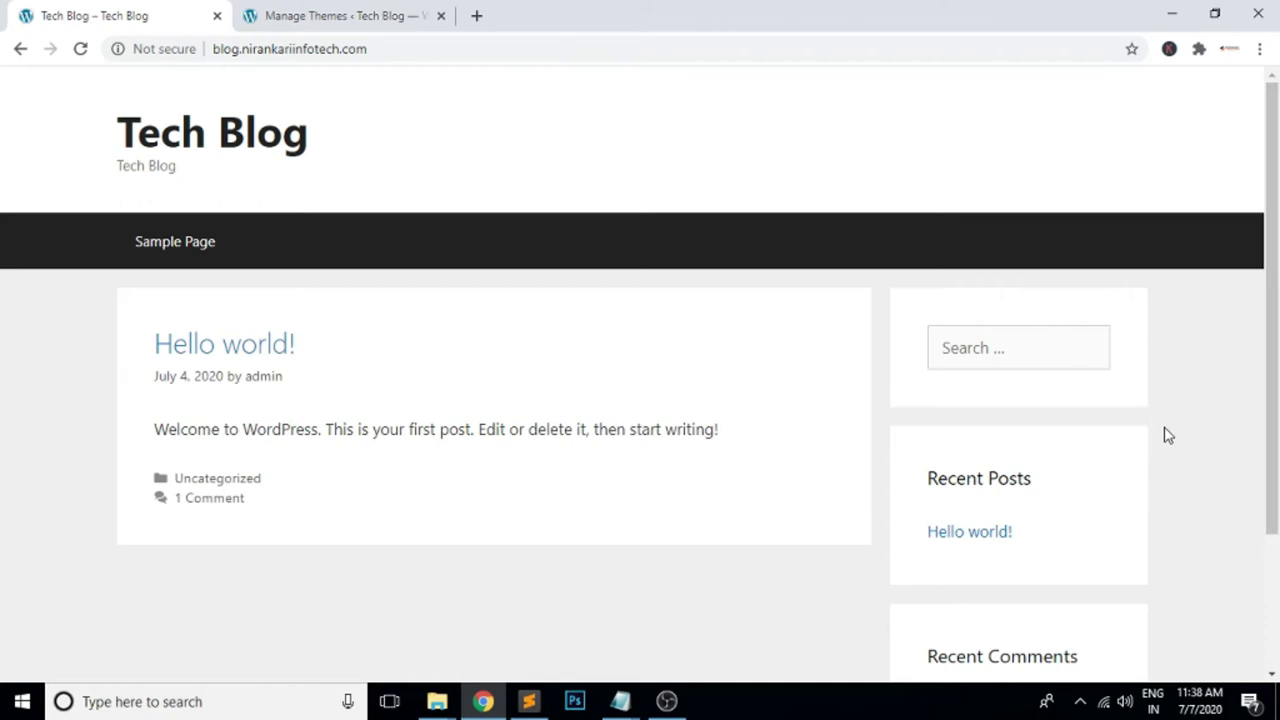
- Dismiss the theme activation notice on the Themes page and review the blog's homepage layout again
left_click(367, 13)
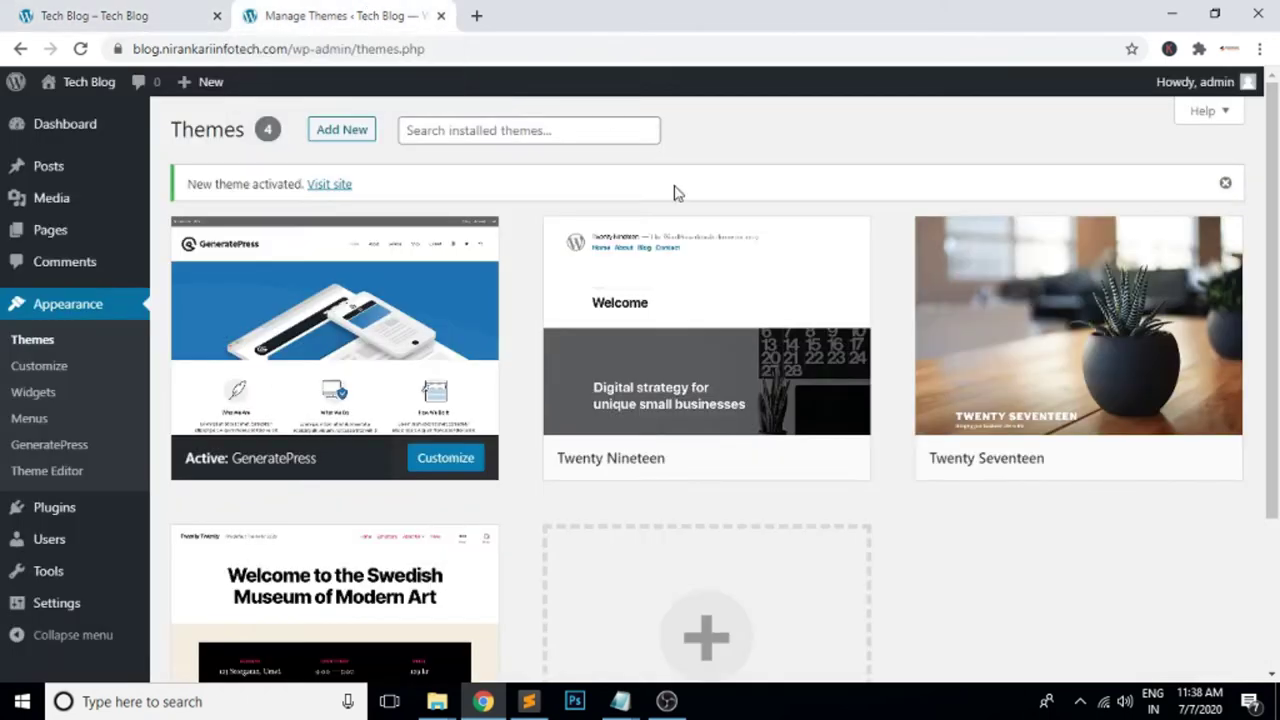
left_click(1225, 184)
left_click(130, 15)
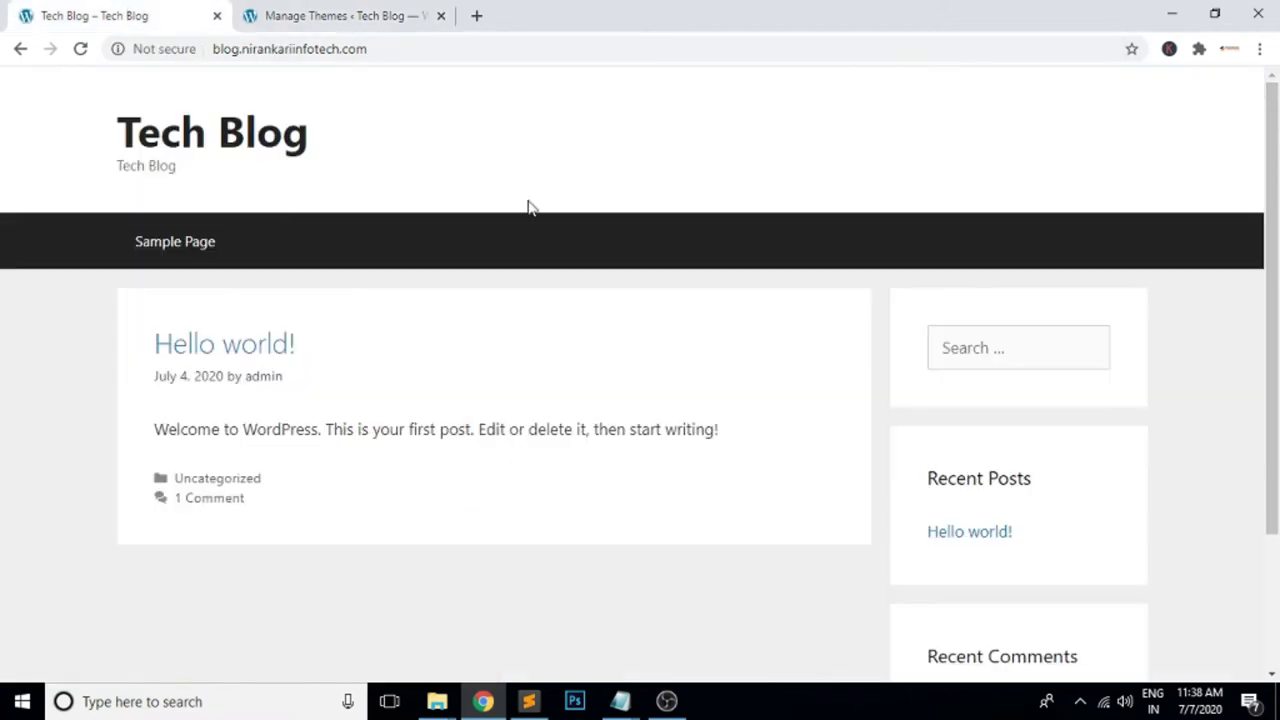
scroll(828, 453, "down", 2)
scroll(828, 453, "down", 1)
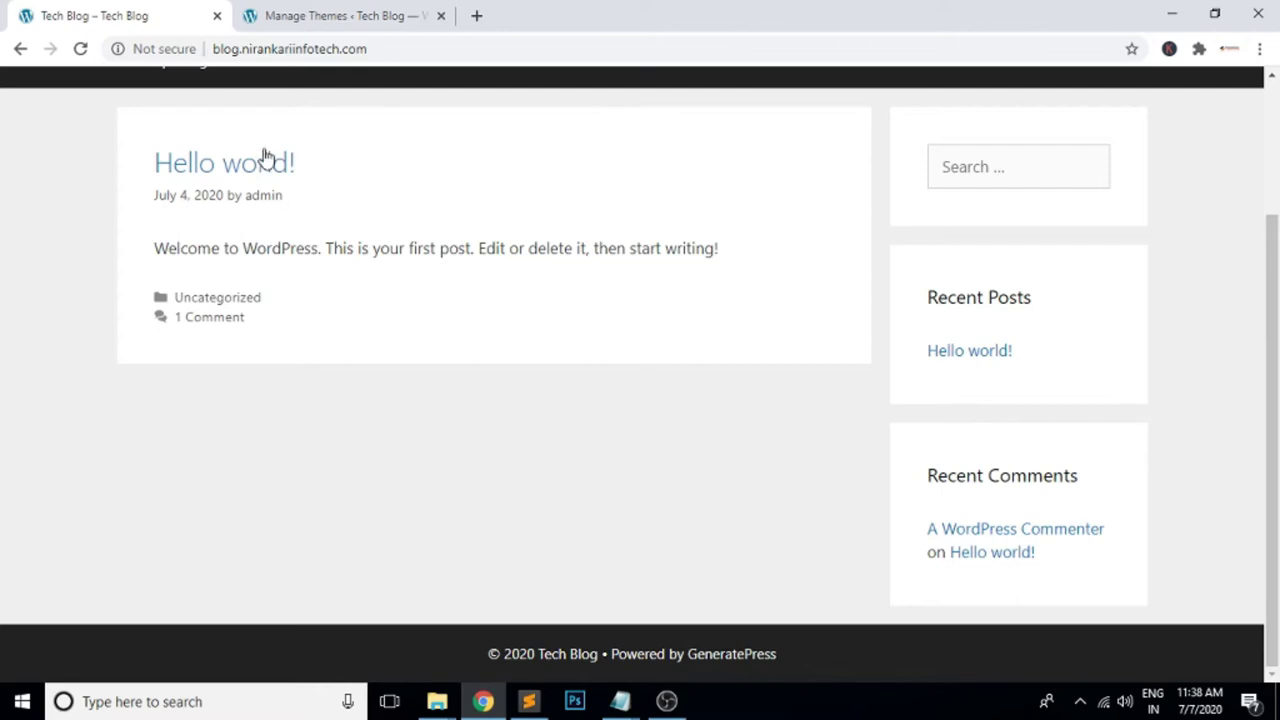
- Return to the dashboard and open the zip upload form for adding a new plugin
left_click(352, 17)
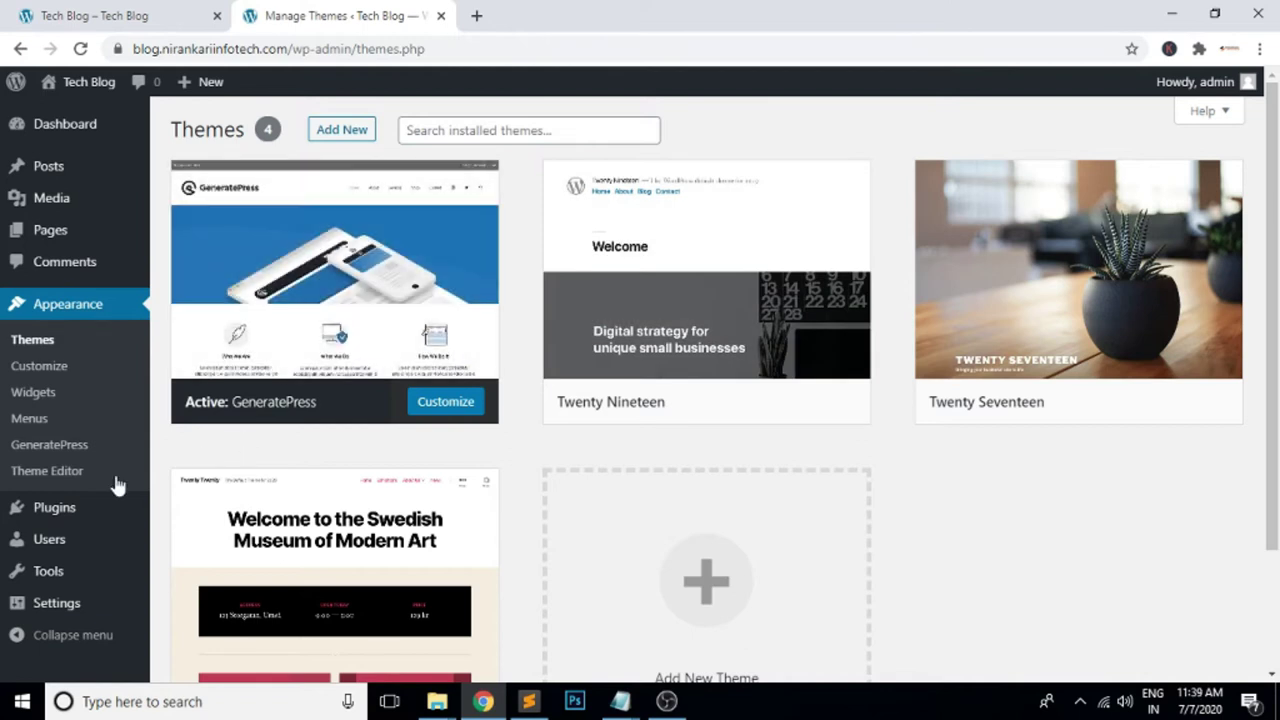
left_click(57, 512)
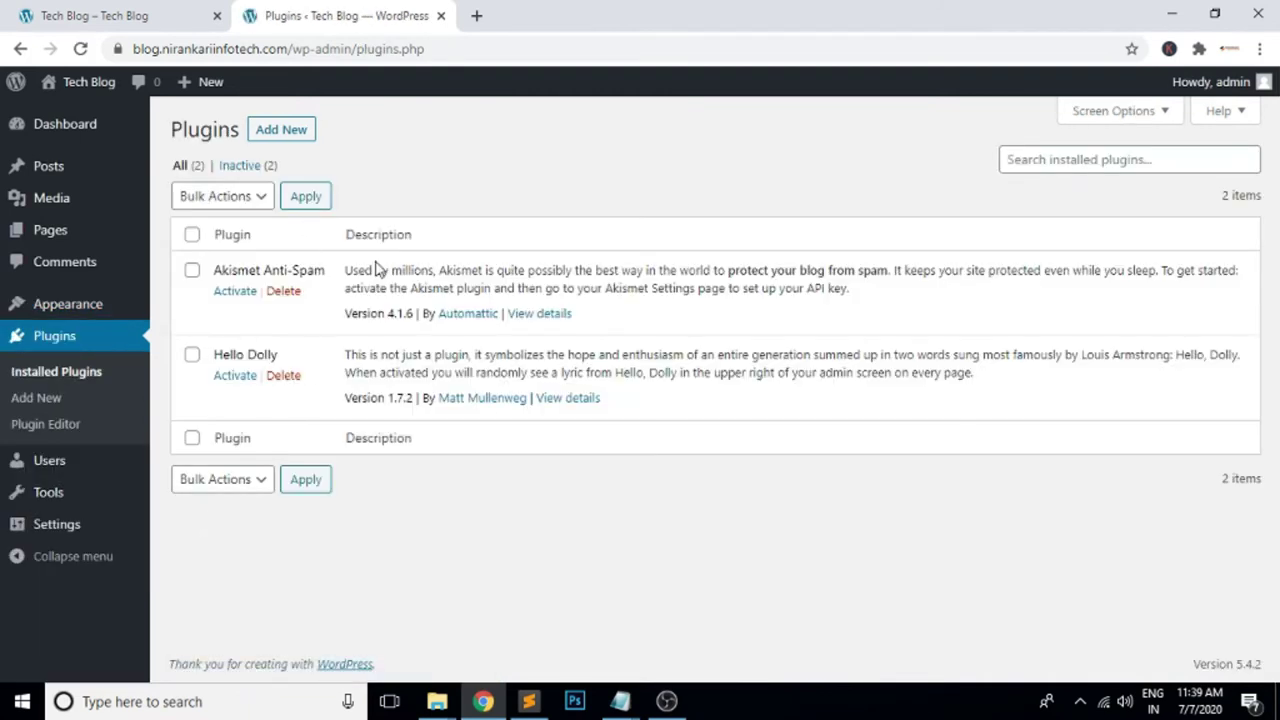
left_click(286, 131)
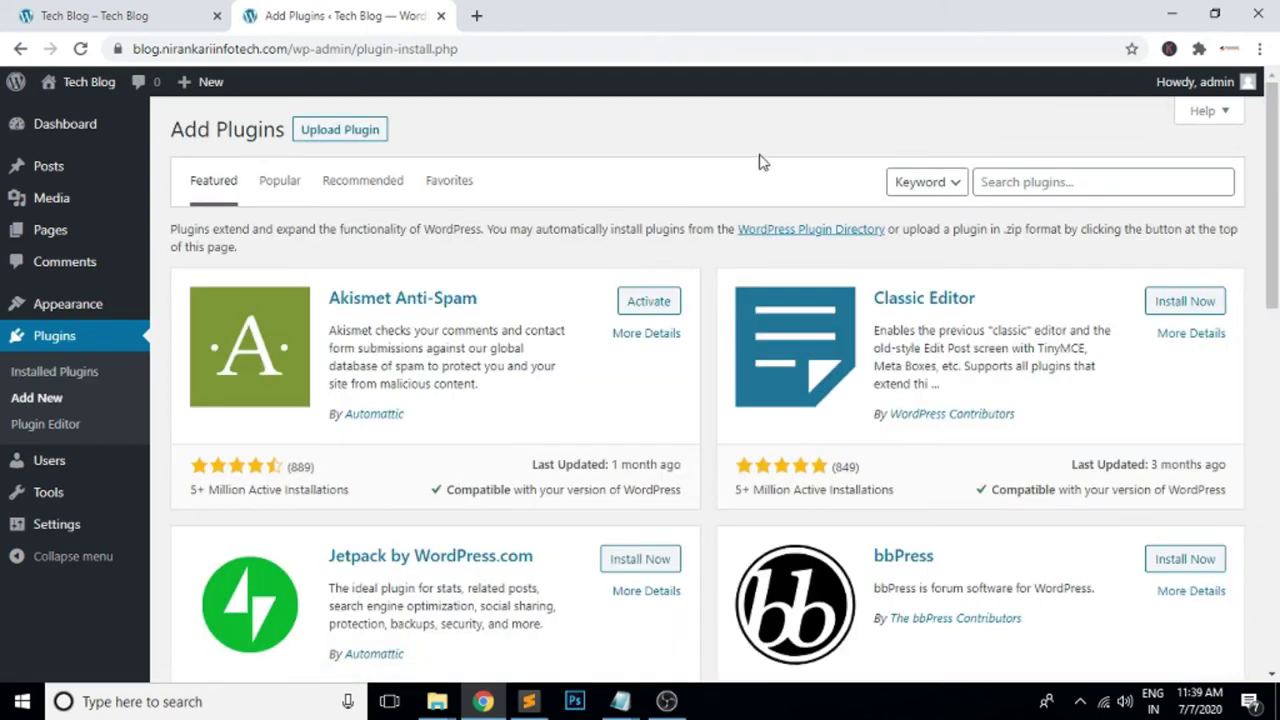
left_click(366, 136)
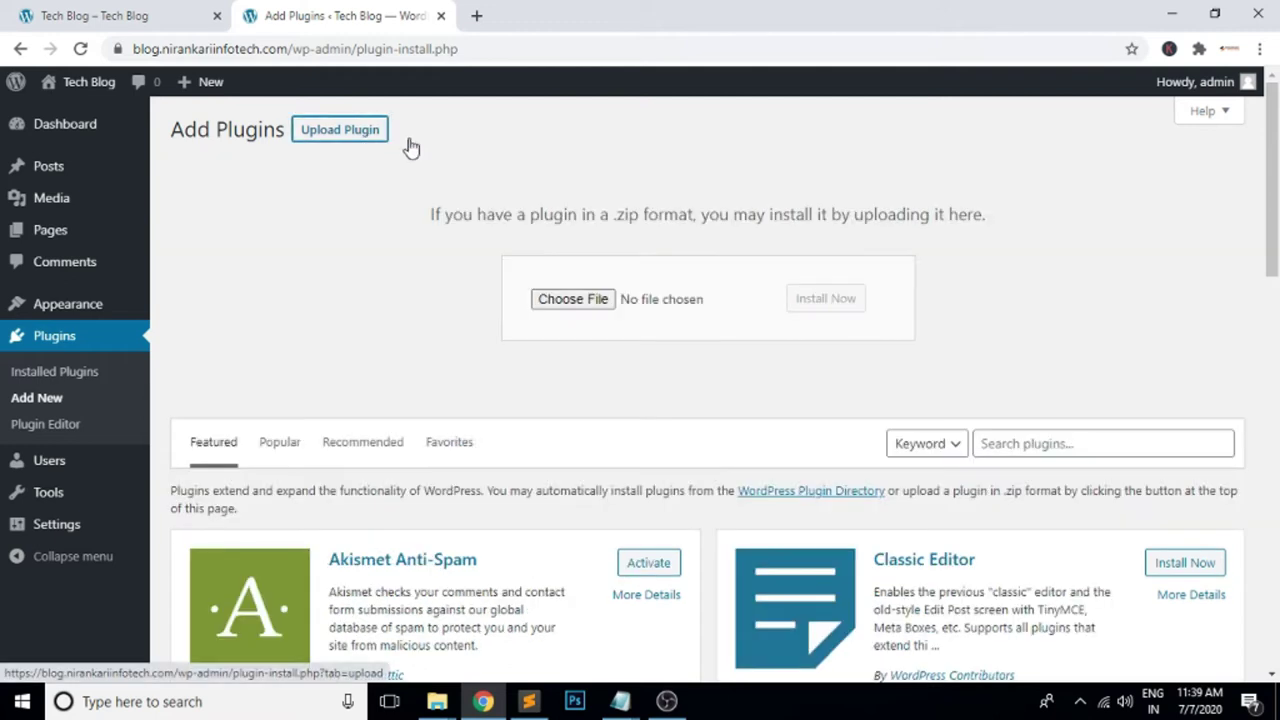
- Start choosing the plugin file and browse to the nirankari infotech folder on New Volume (F:)
left_click(595, 300)
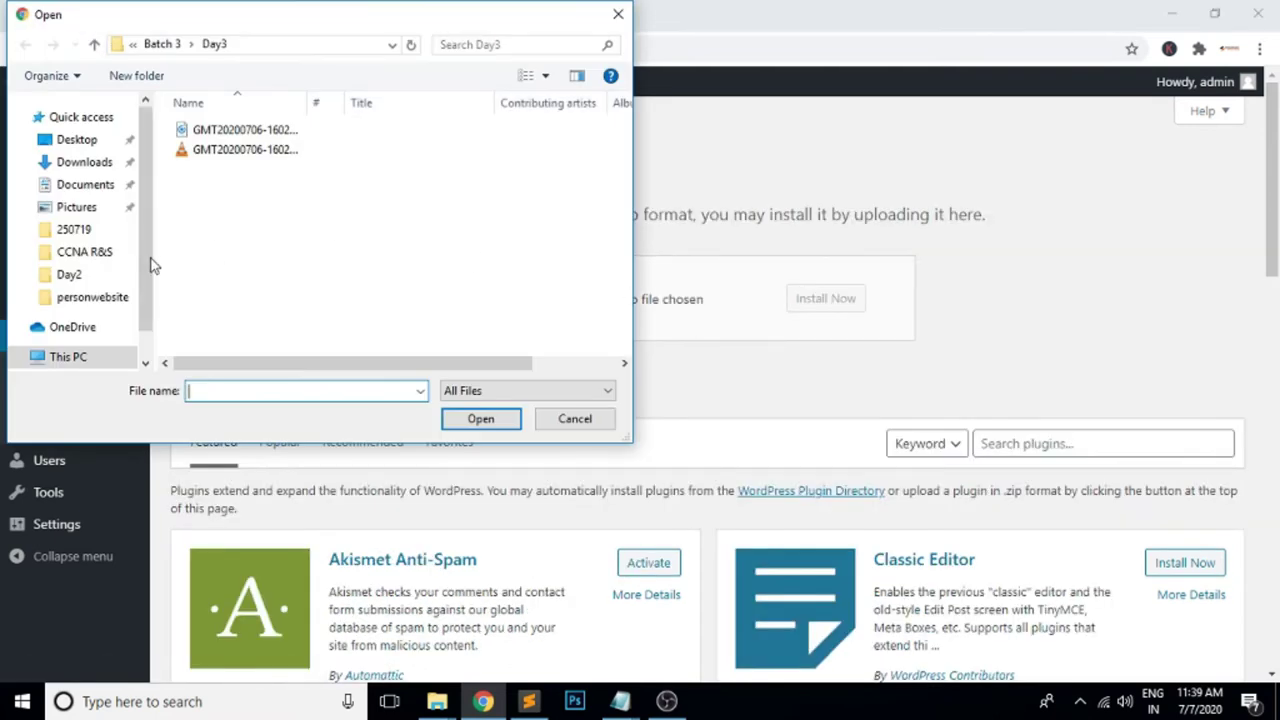
scroll(139, 310, "down", 2)
left_click(63, 320)
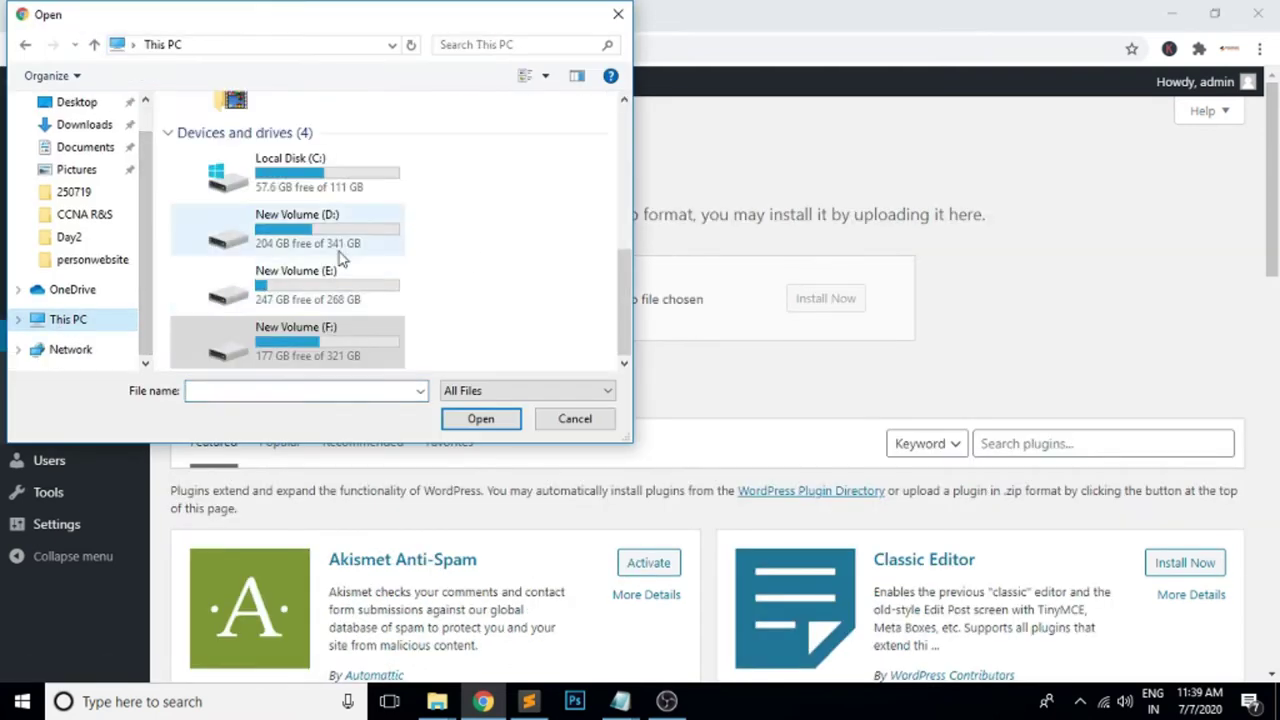
left_click(327, 340)
double_click(327, 342)
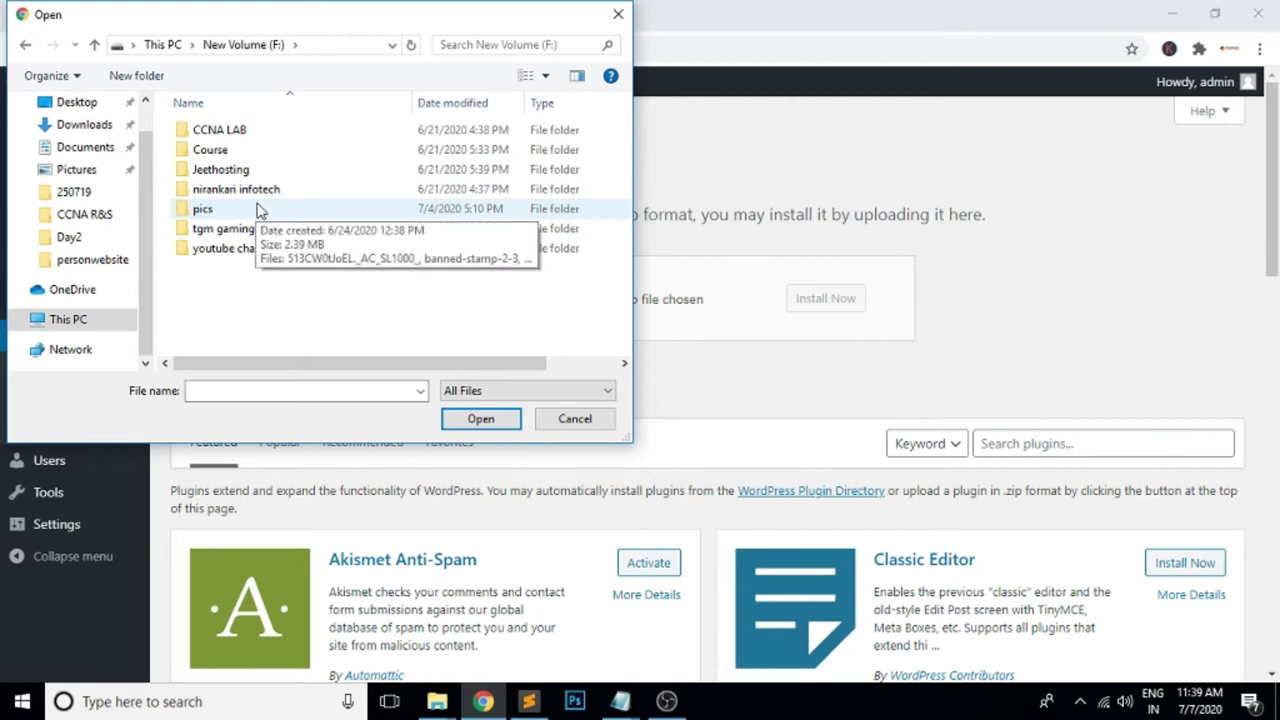
double_click(246, 190)
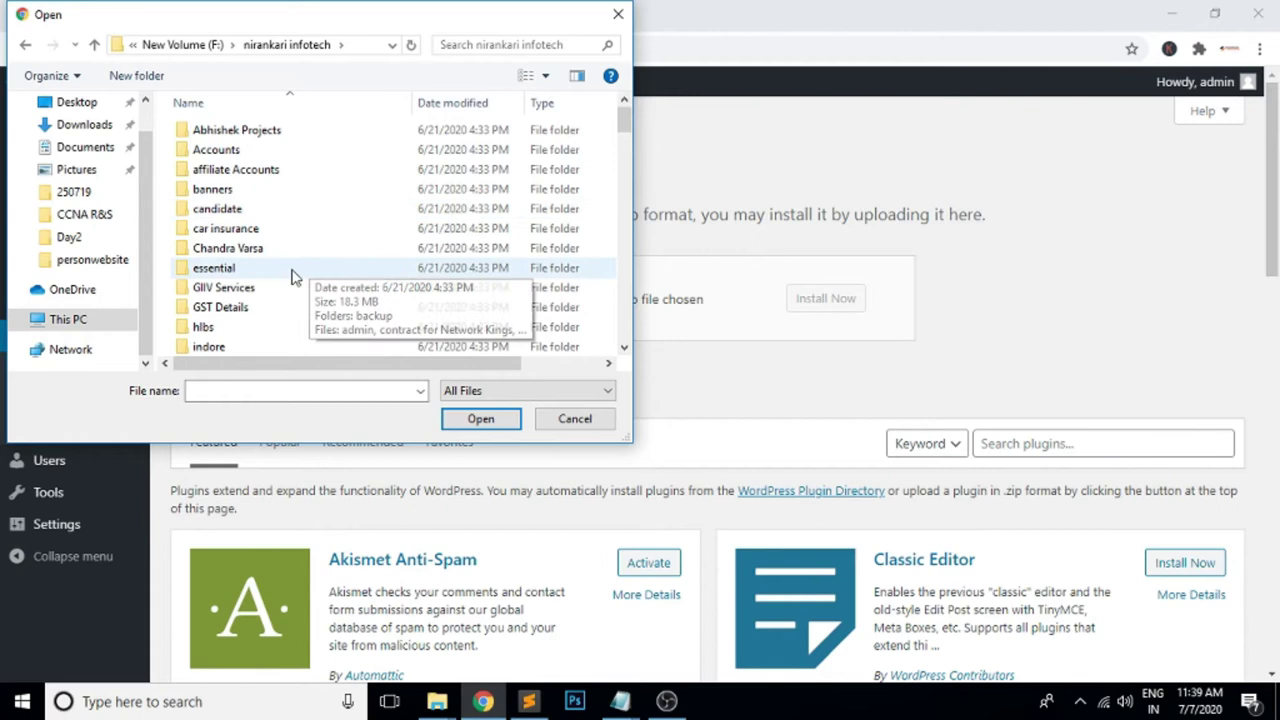
- Select the bcpremium archive in software > Paid Theme > GeneratePress and install it as a plugin
scroll(280, 262, "down", 8)
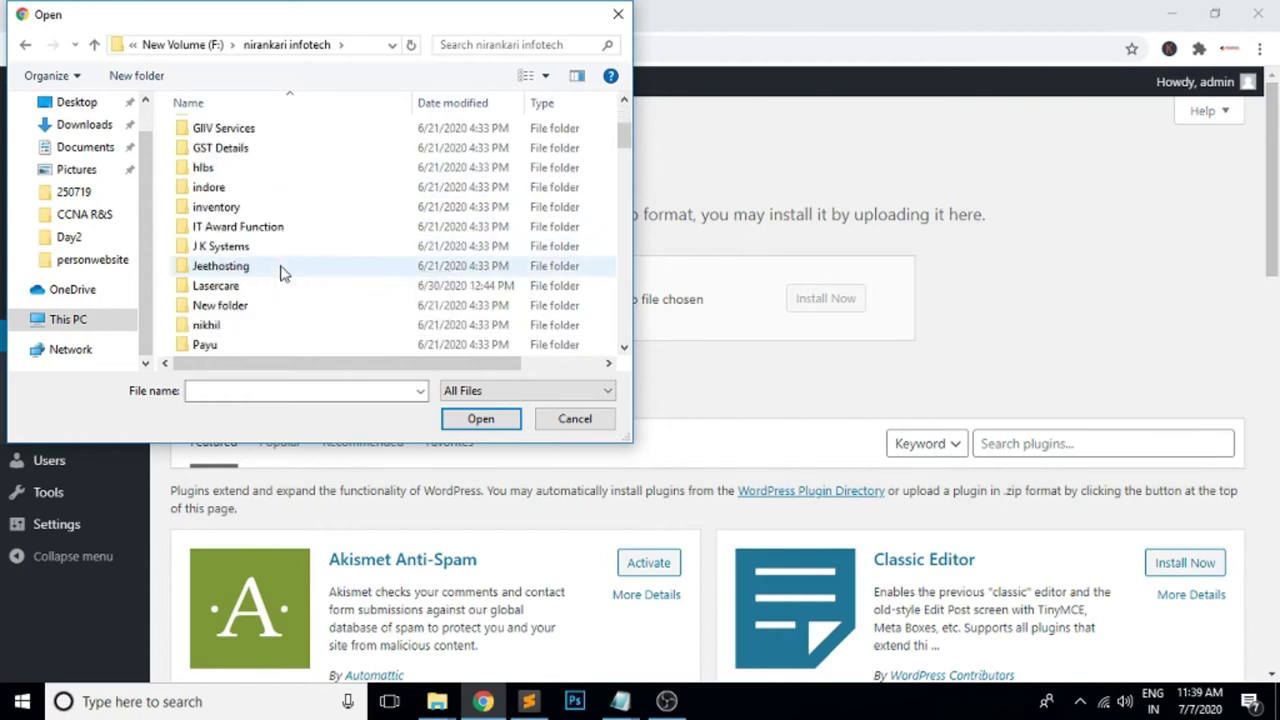
scroll(280, 269, "down", 3)
scroll(282, 272, "up", 4)
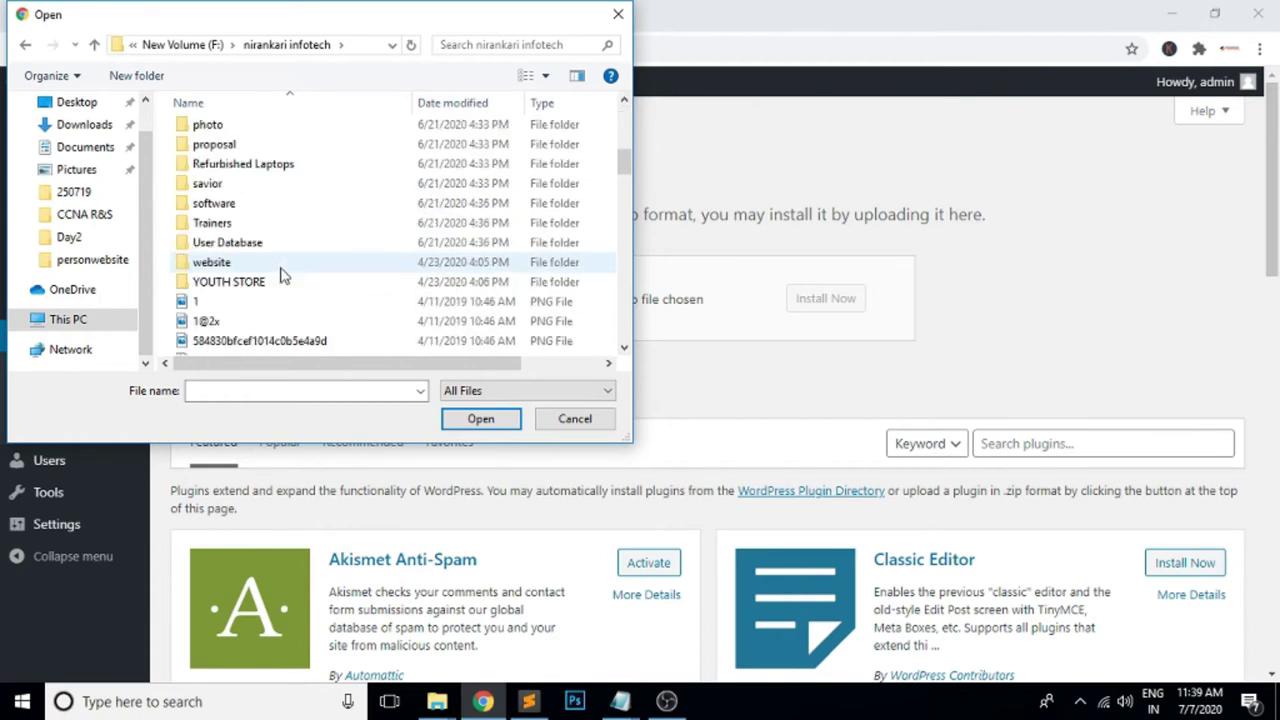
double_click(214, 203)
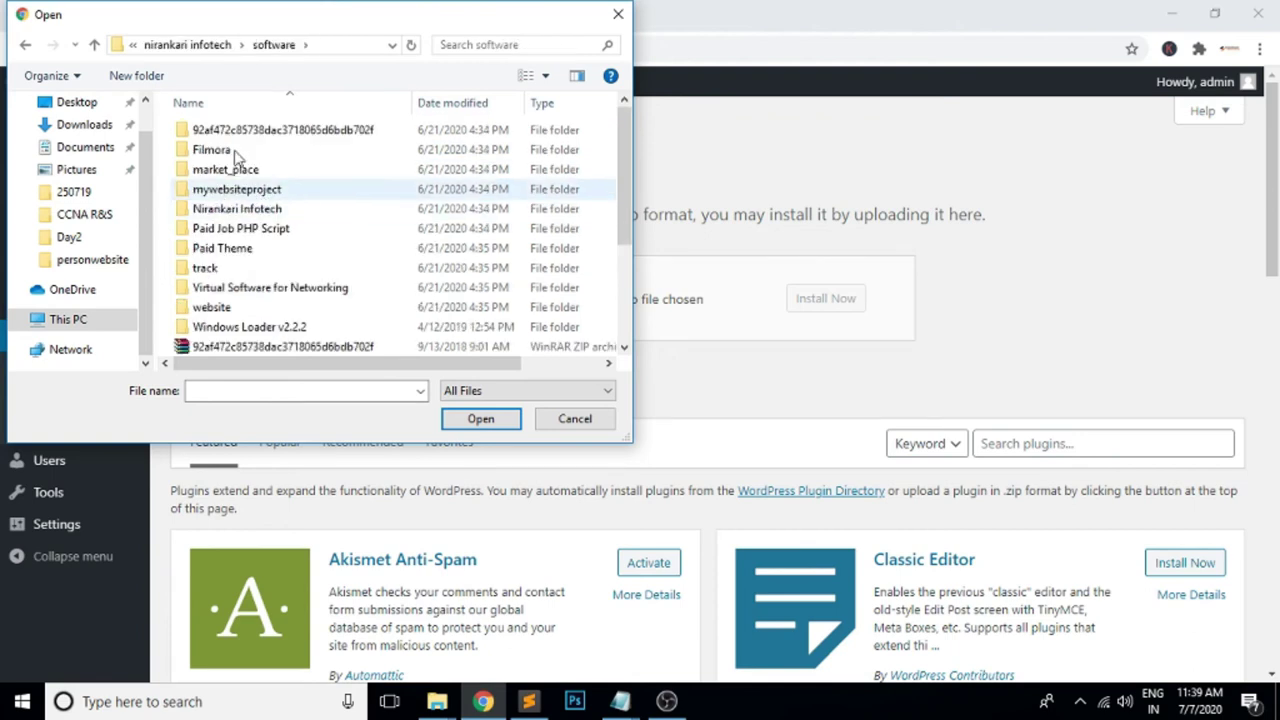
double_click(229, 248)
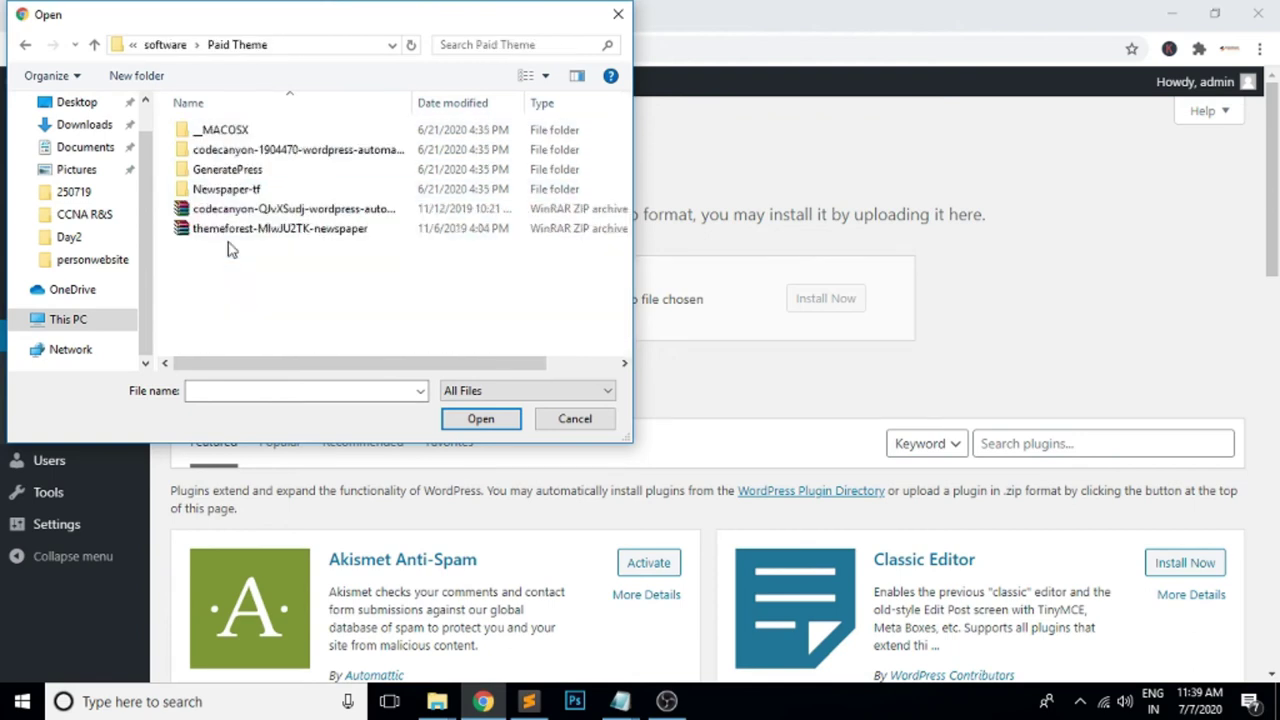
double_click(225, 172)
left_click(229, 131)
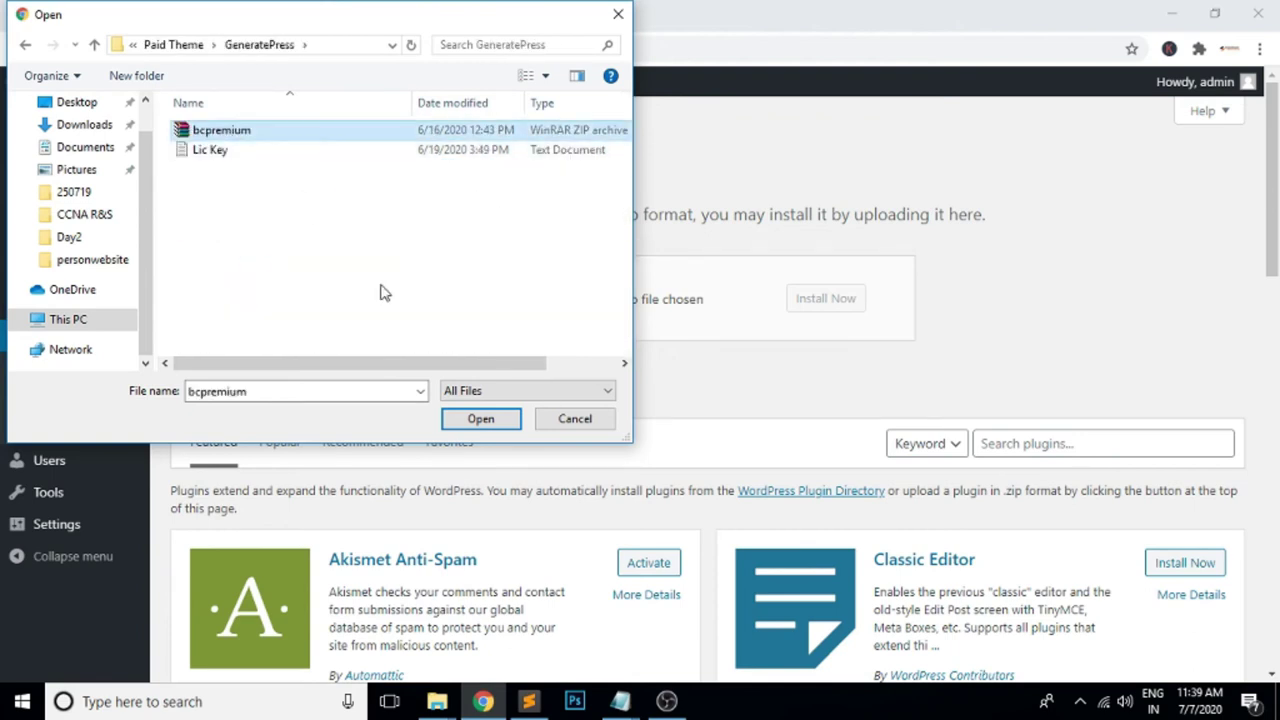
left_click(478, 420)
left_click(825, 300)
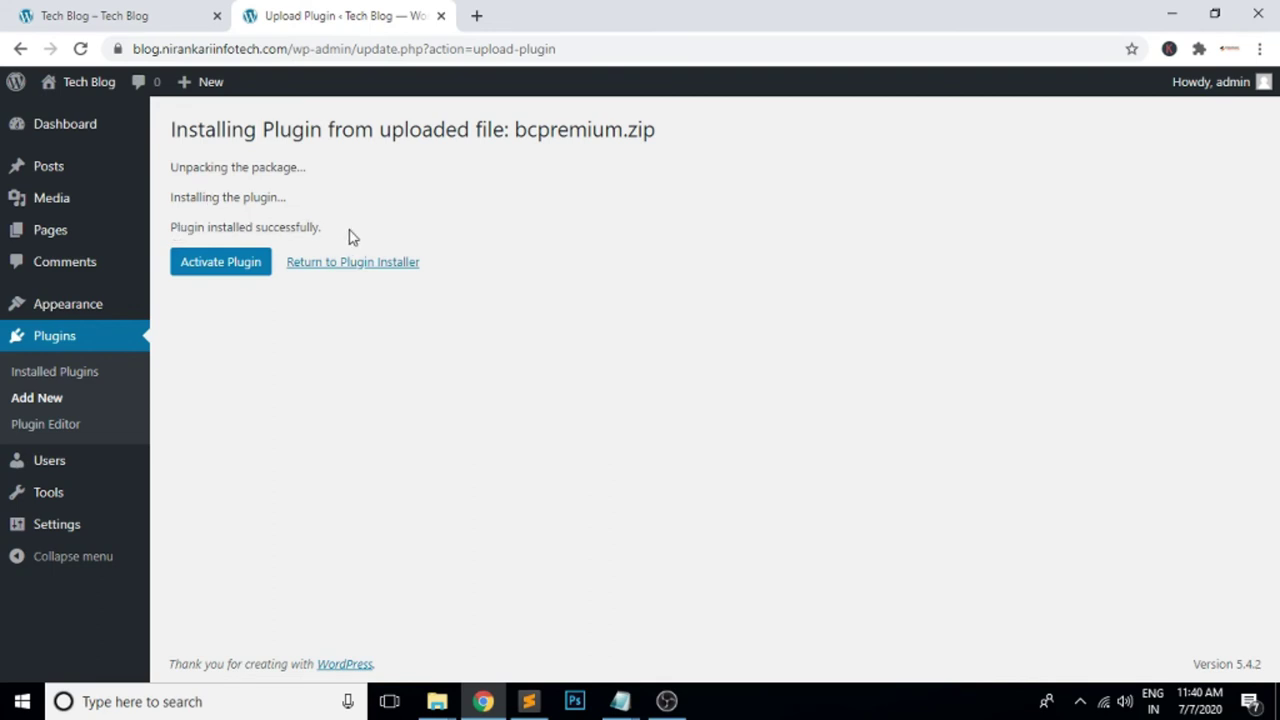
- Activate the uploaded GP Premium plugin and open its configuration page to review the available modules
left_click(224, 268)
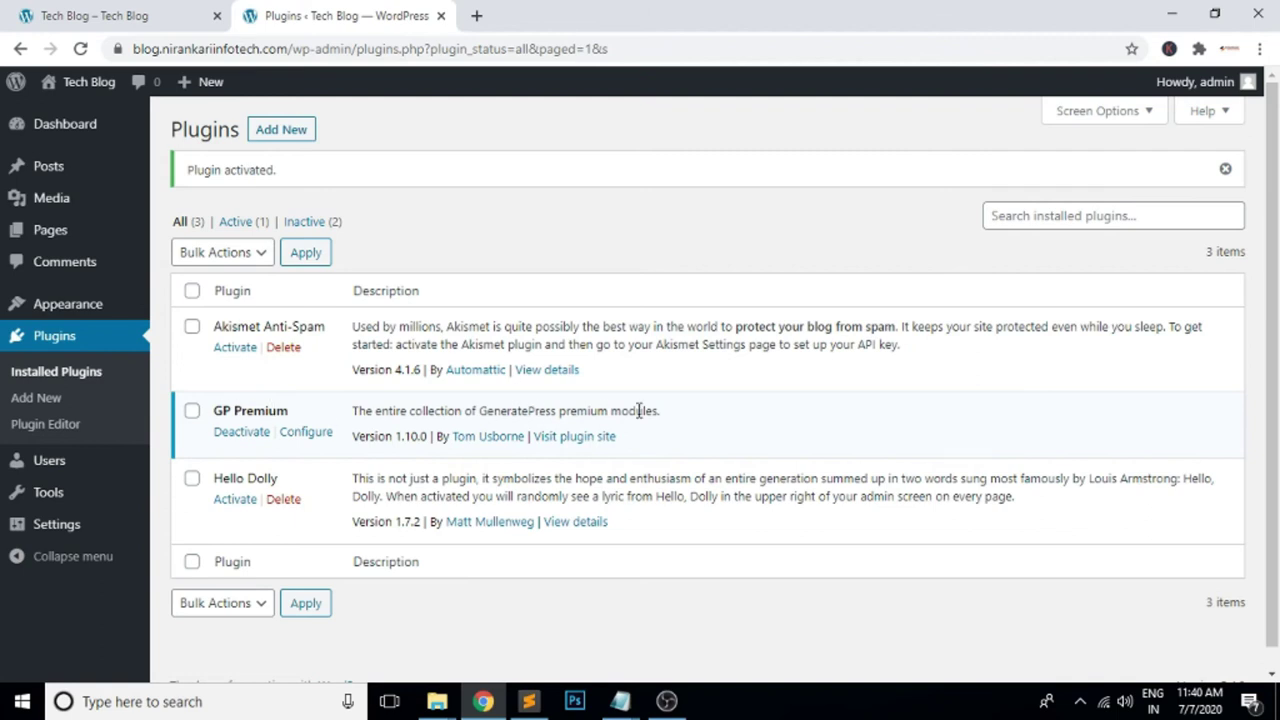
left_click(318, 433)
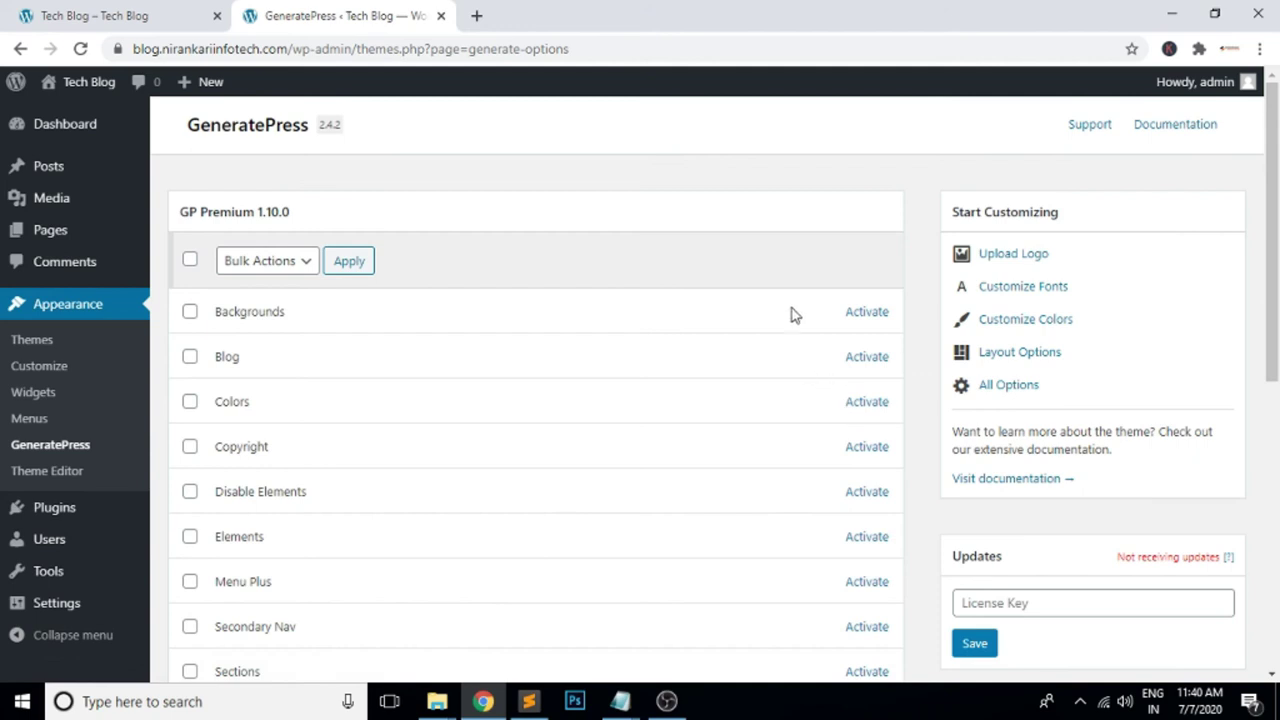
scroll(792, 307, "down", 2)
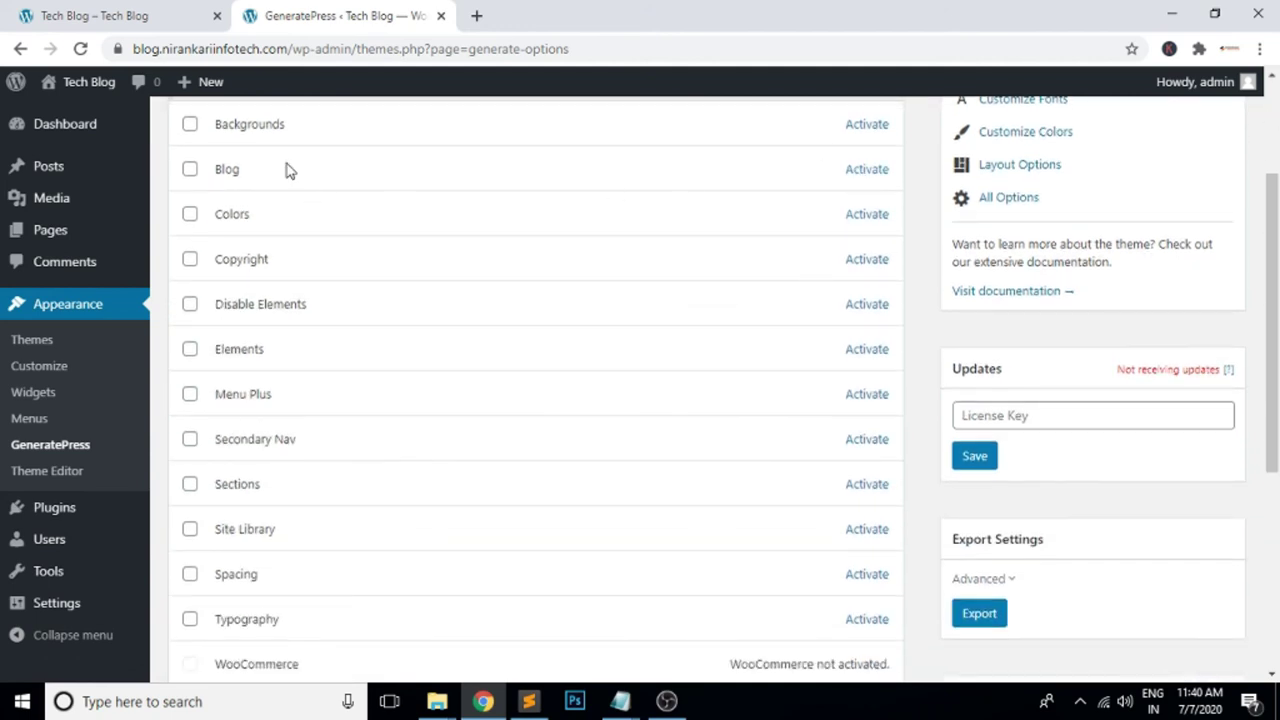
scroll(246, 420, "down", 3)
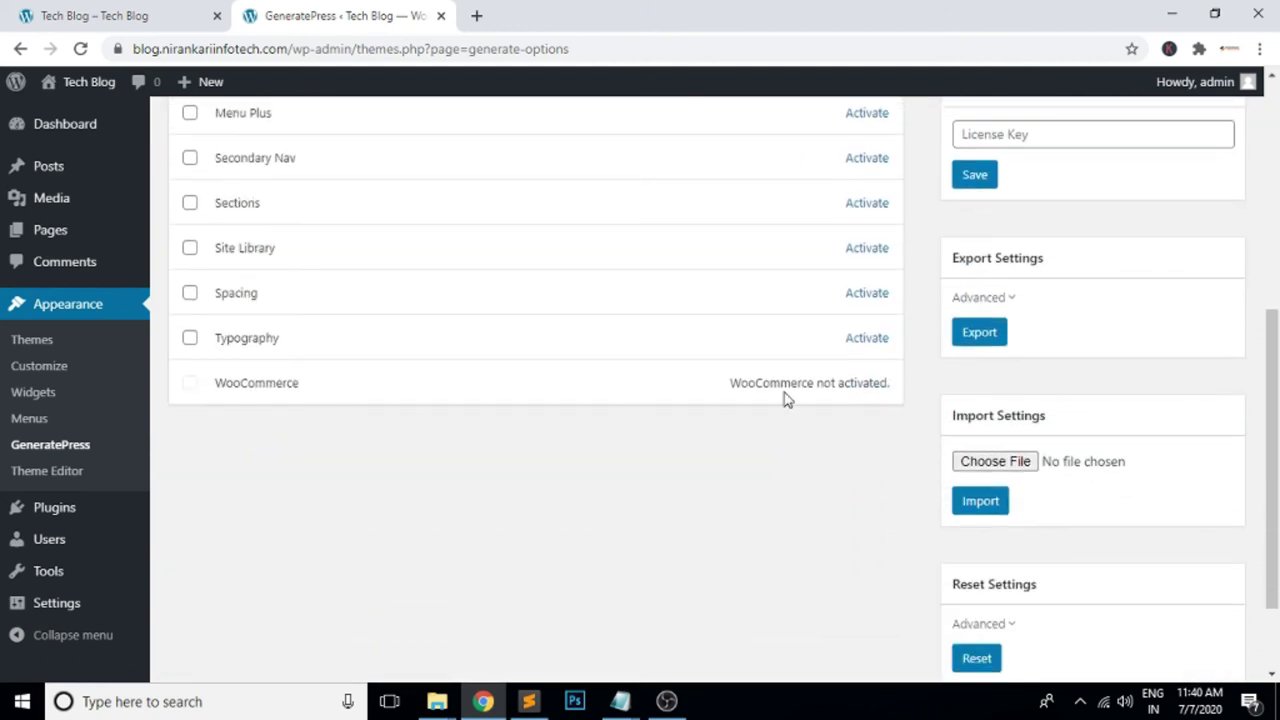
scroll(786, 397, "up", 3)
scroll(784, 398, "up", 1)
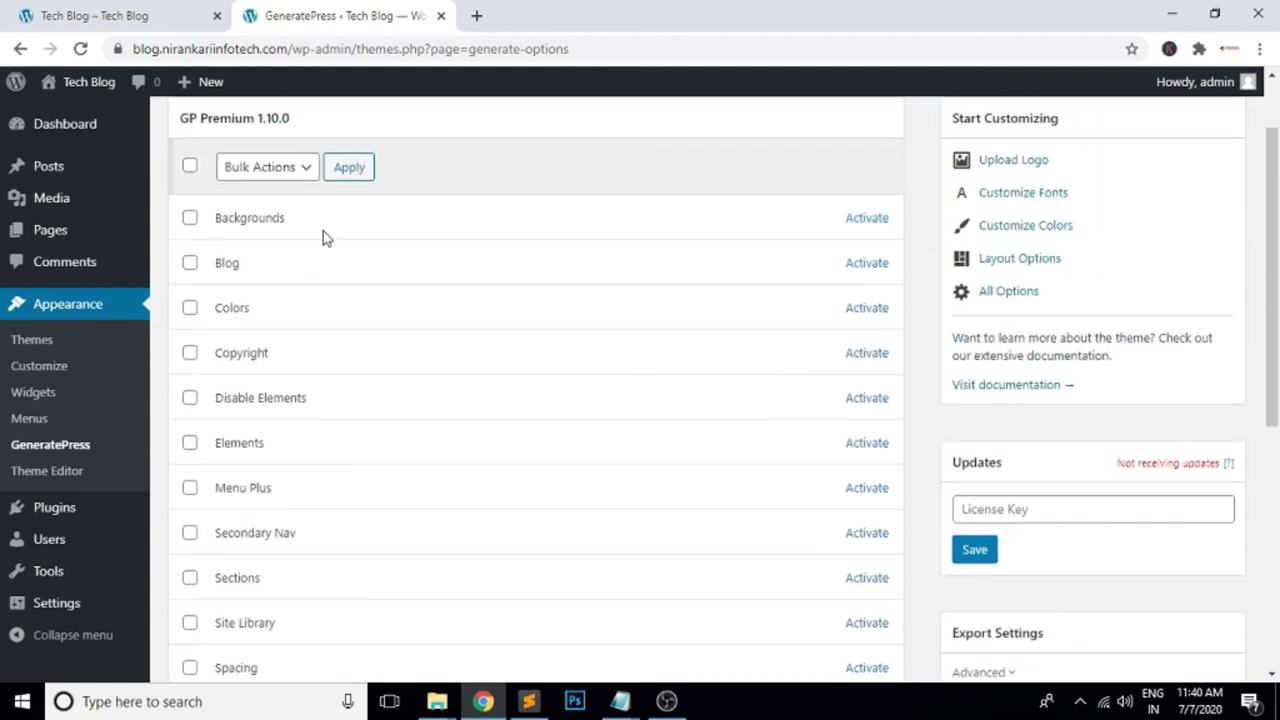
- Activate all available GP Premium modules at once with a bulk action and check the module list
left_click(190, 168)
left_click(291, 171)
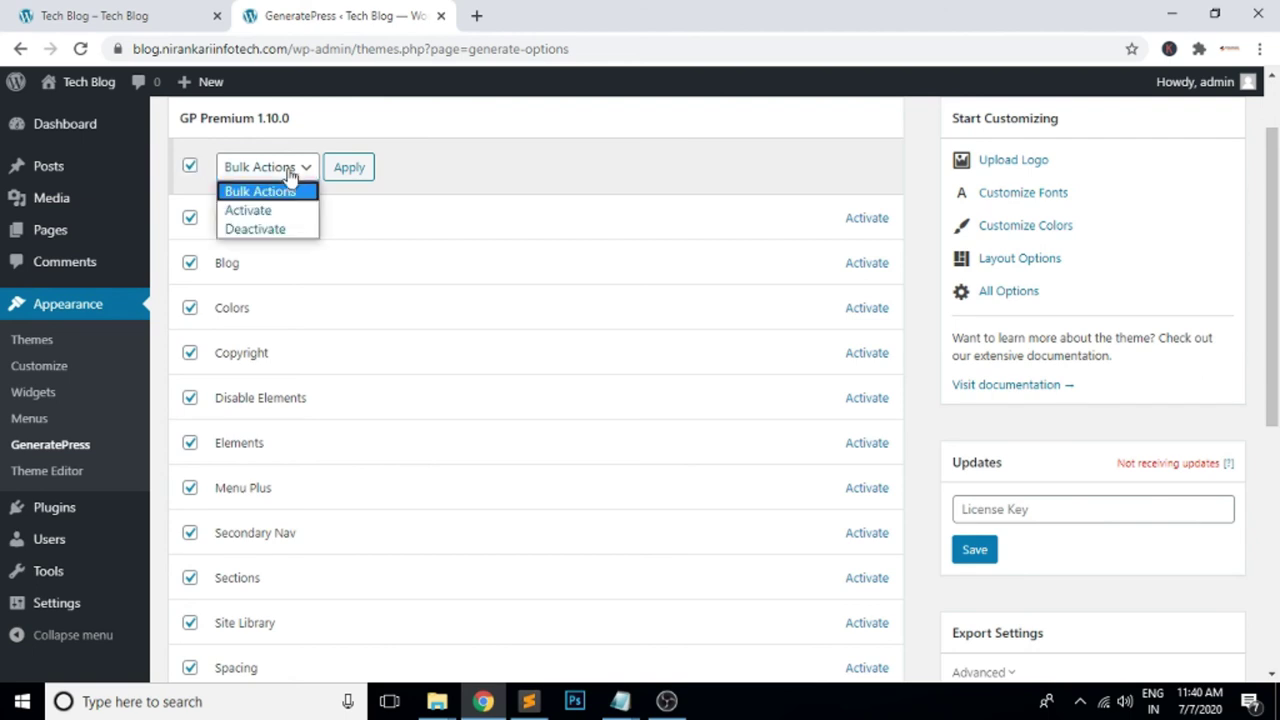
left_click(262, 210)
left_click(356, 170)
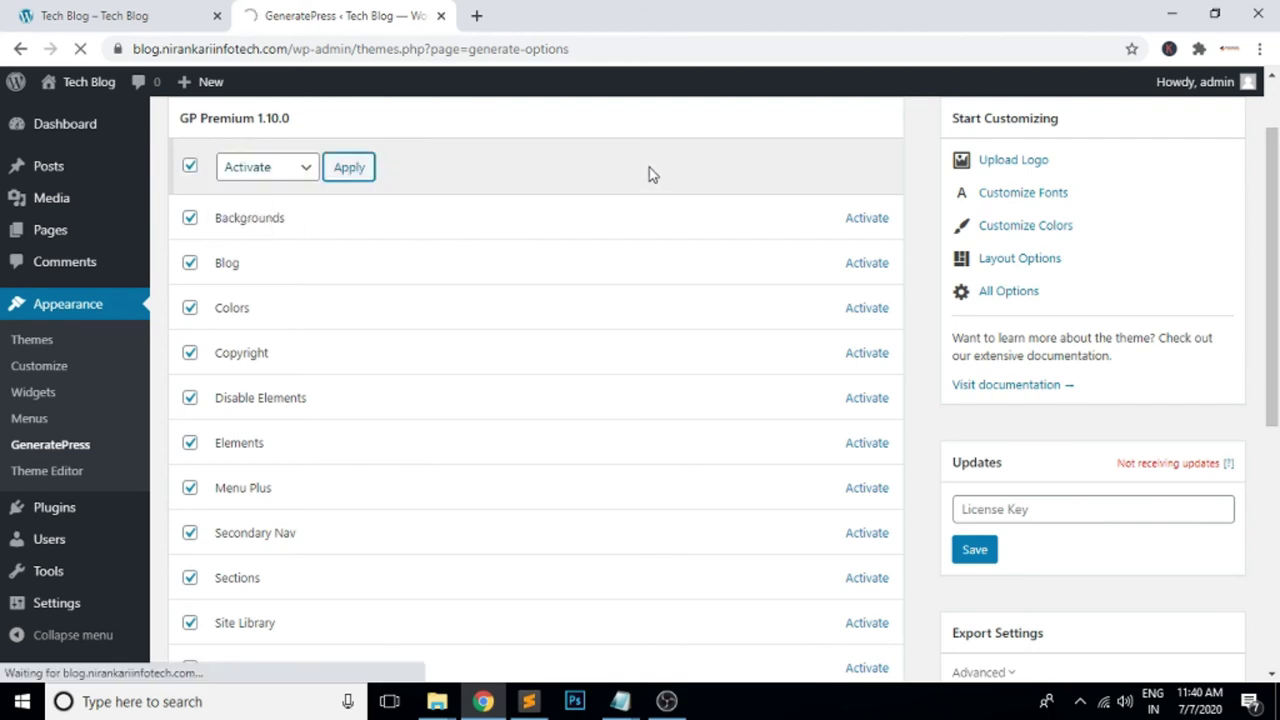
scroll(790, 448, "down", 6)
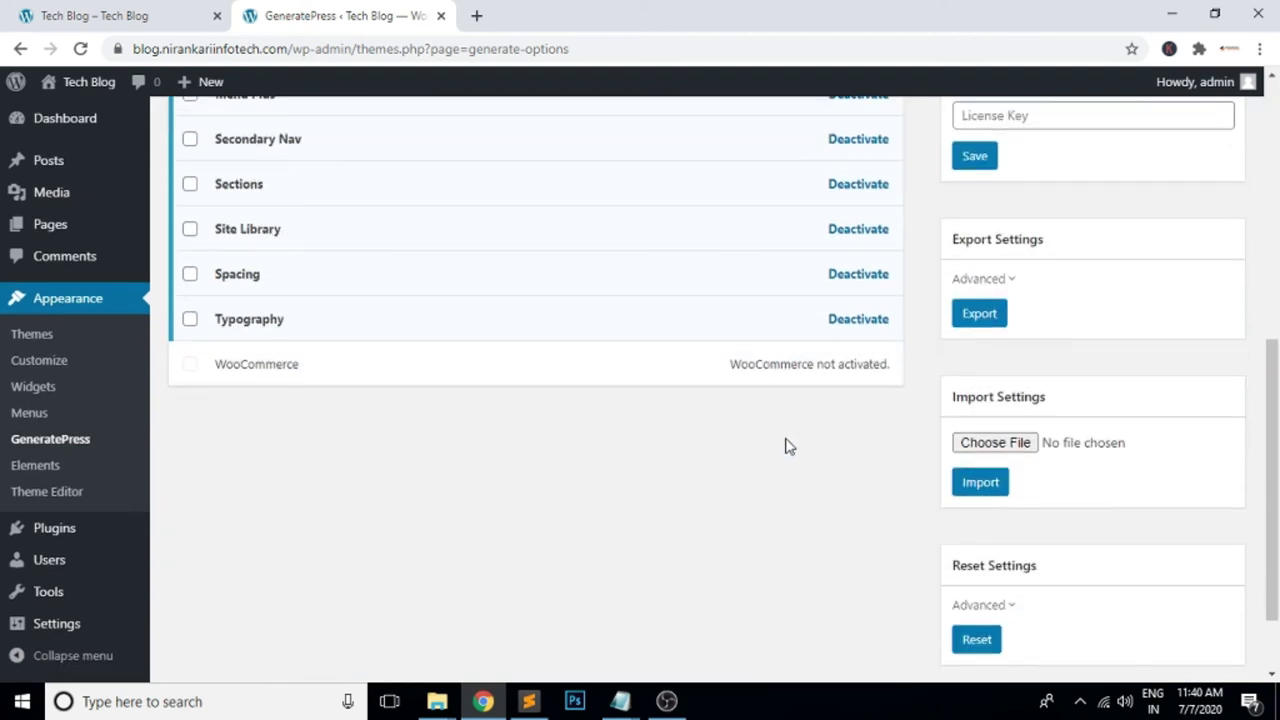
scroll(786, 446, "up", 6)
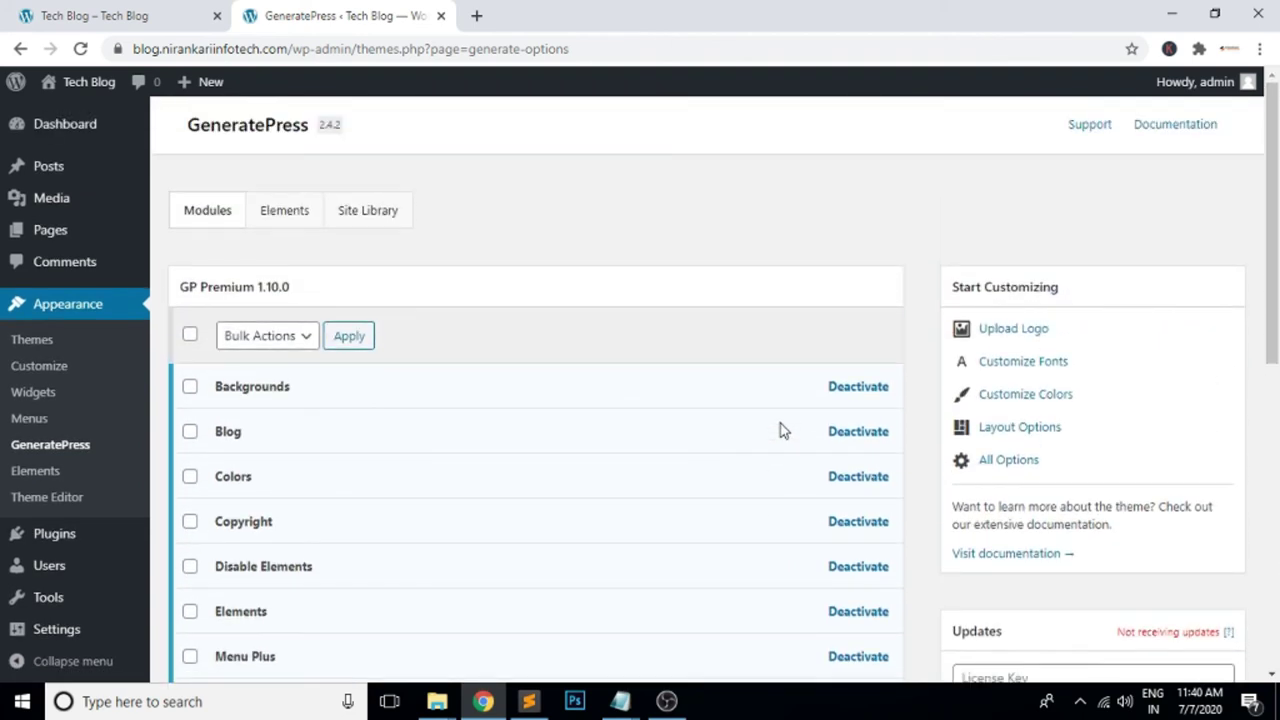
scroll(783, 427, "down", 4)
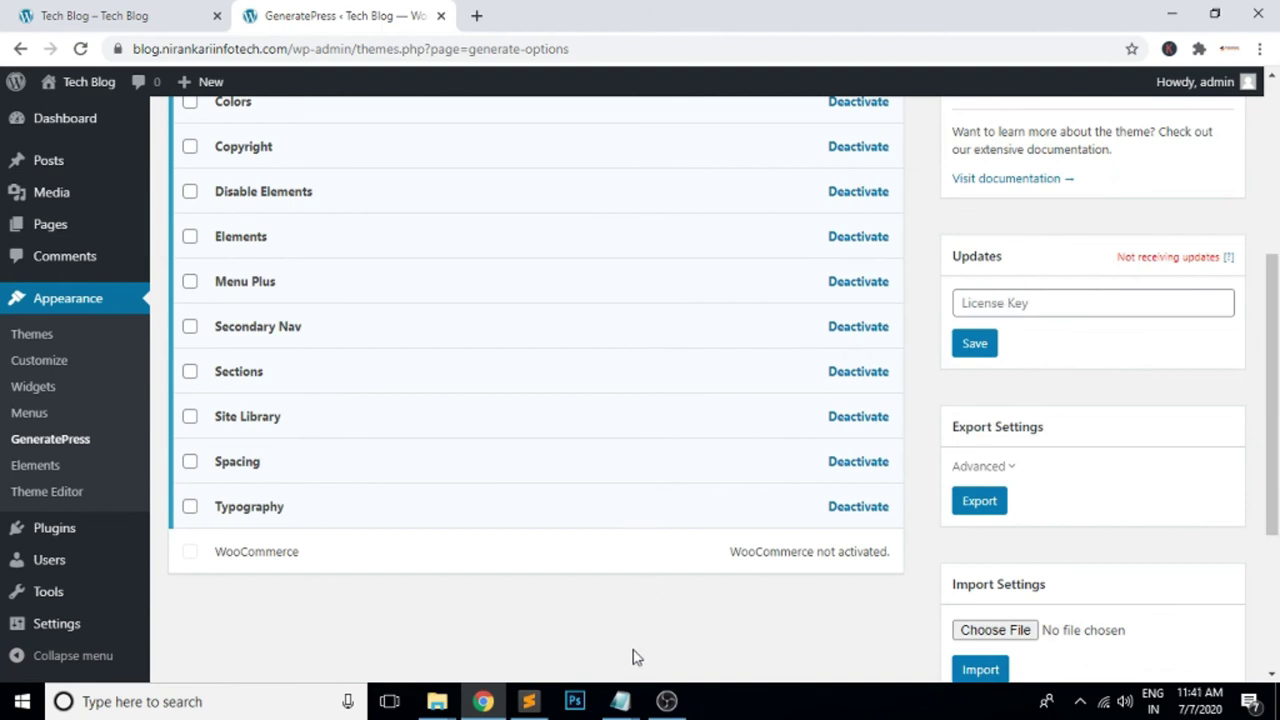
- Copy the license key from the Lic Key note in Notepad, paste it into the GeneratePress updates license field and save
left_click(685, 570)
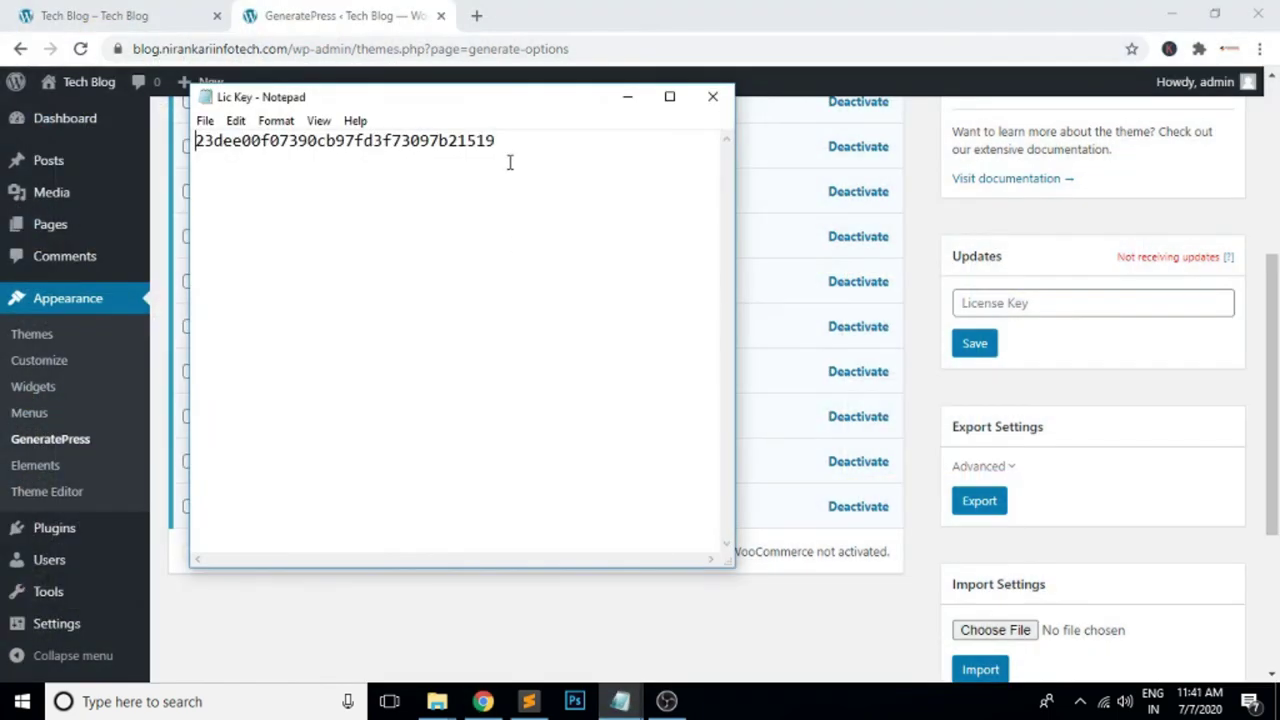
key("ctrl+a")
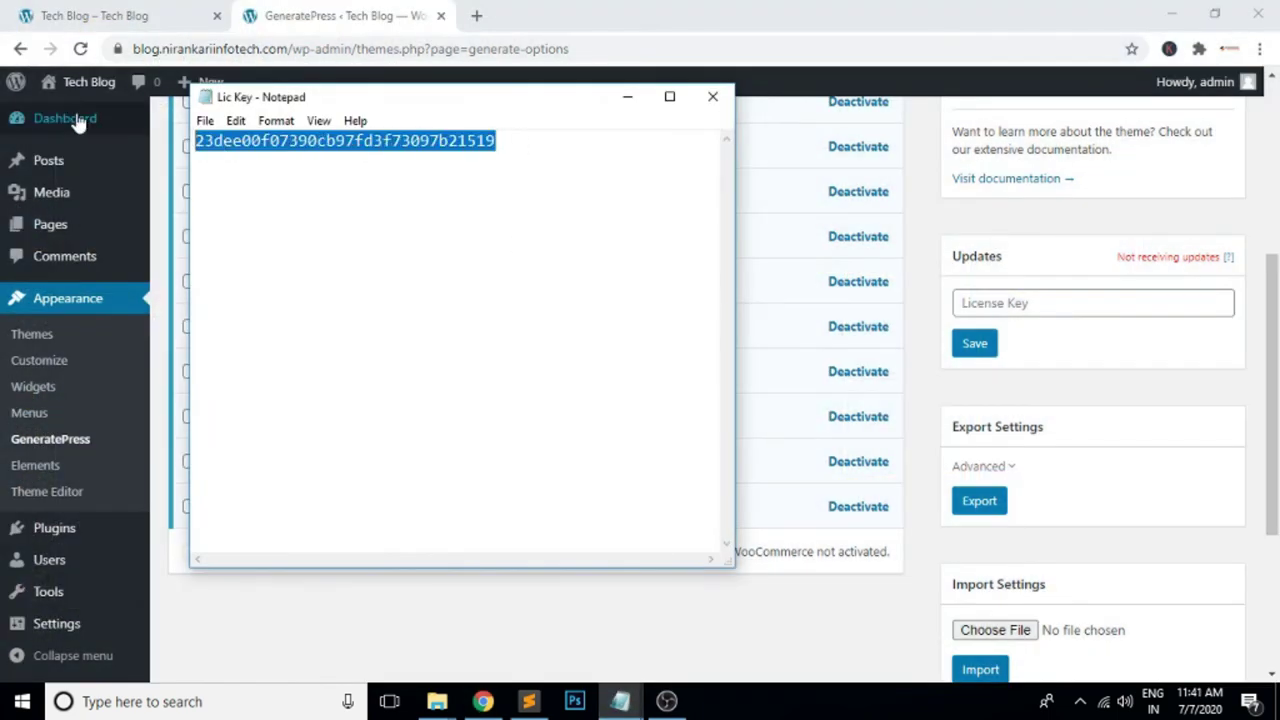
left_click(628, 97)
left_click(1017, 302)
key("ctrl+v")
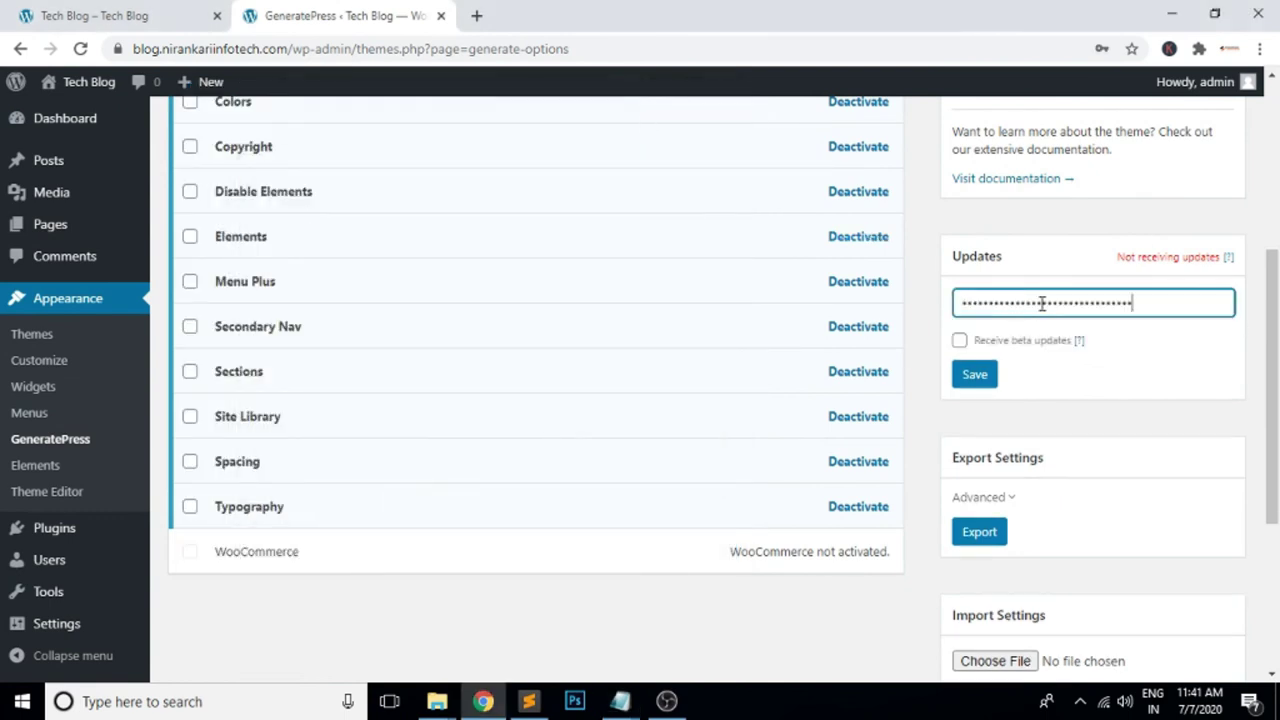
left_click(975, 375)
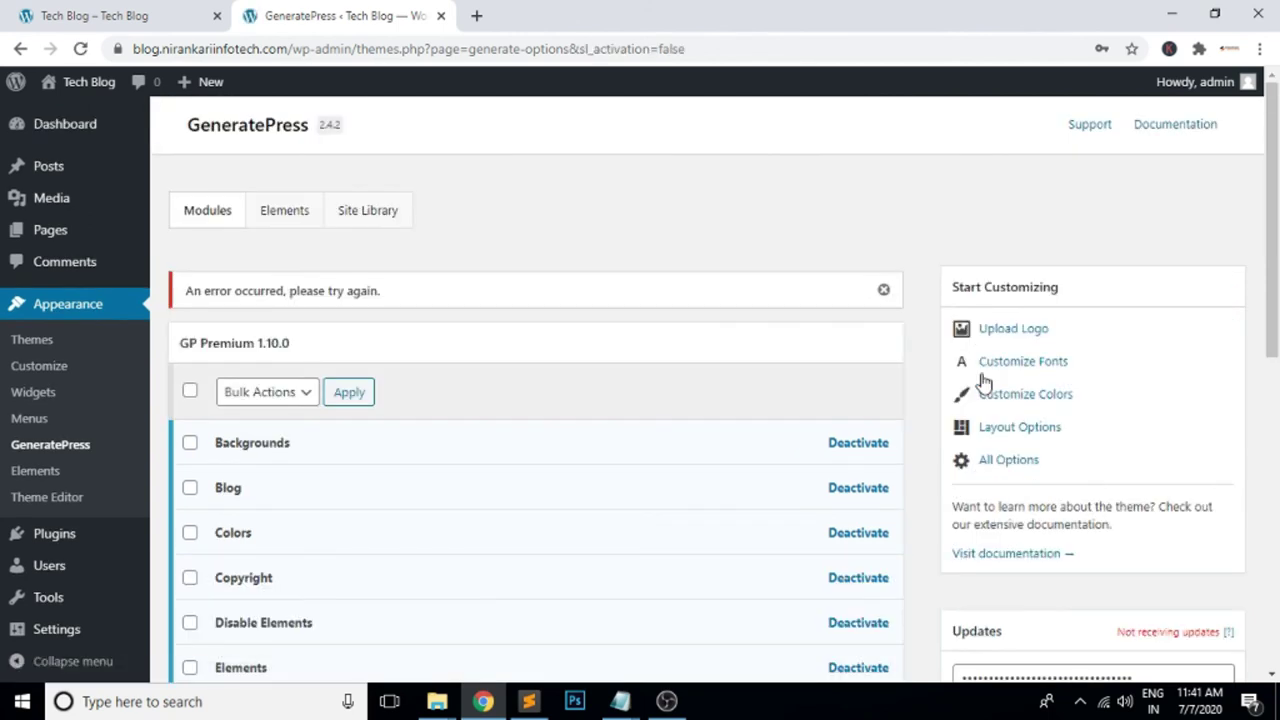
- Reselect the license key in the updates section and try saving it again
scroll(1177, 390, "down", 5)
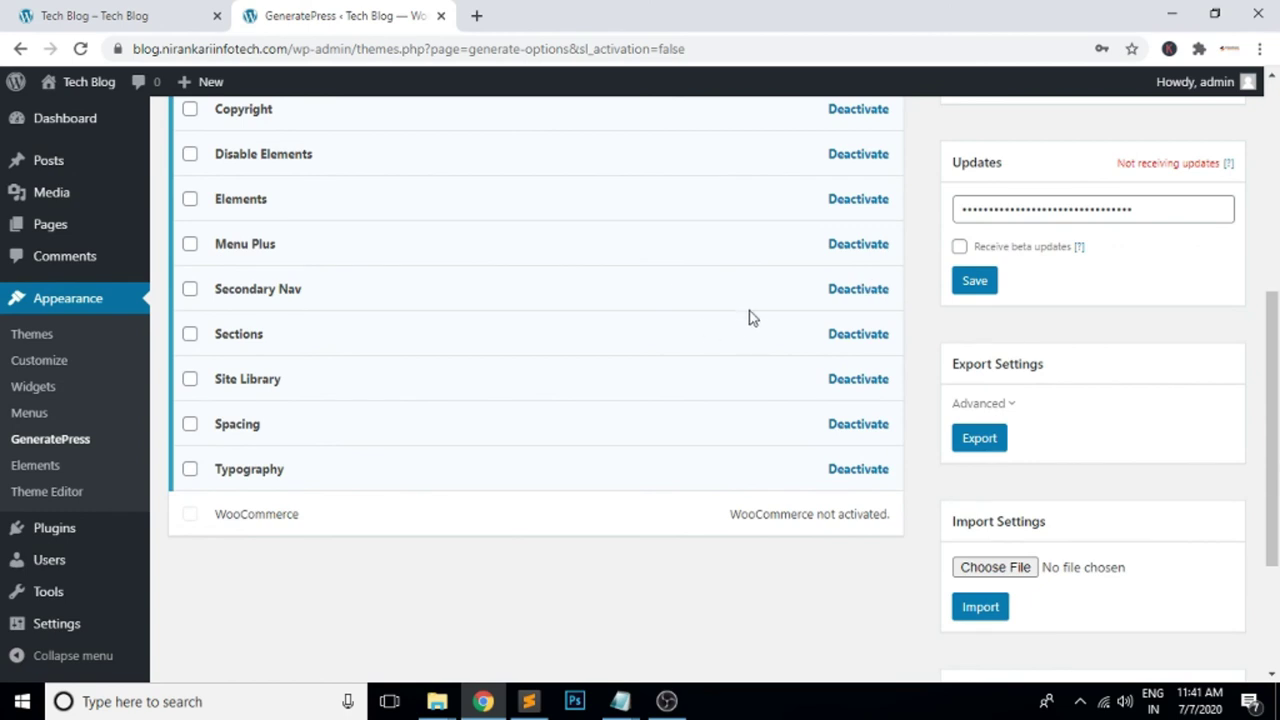
scroll(752, 318, "up", 5)
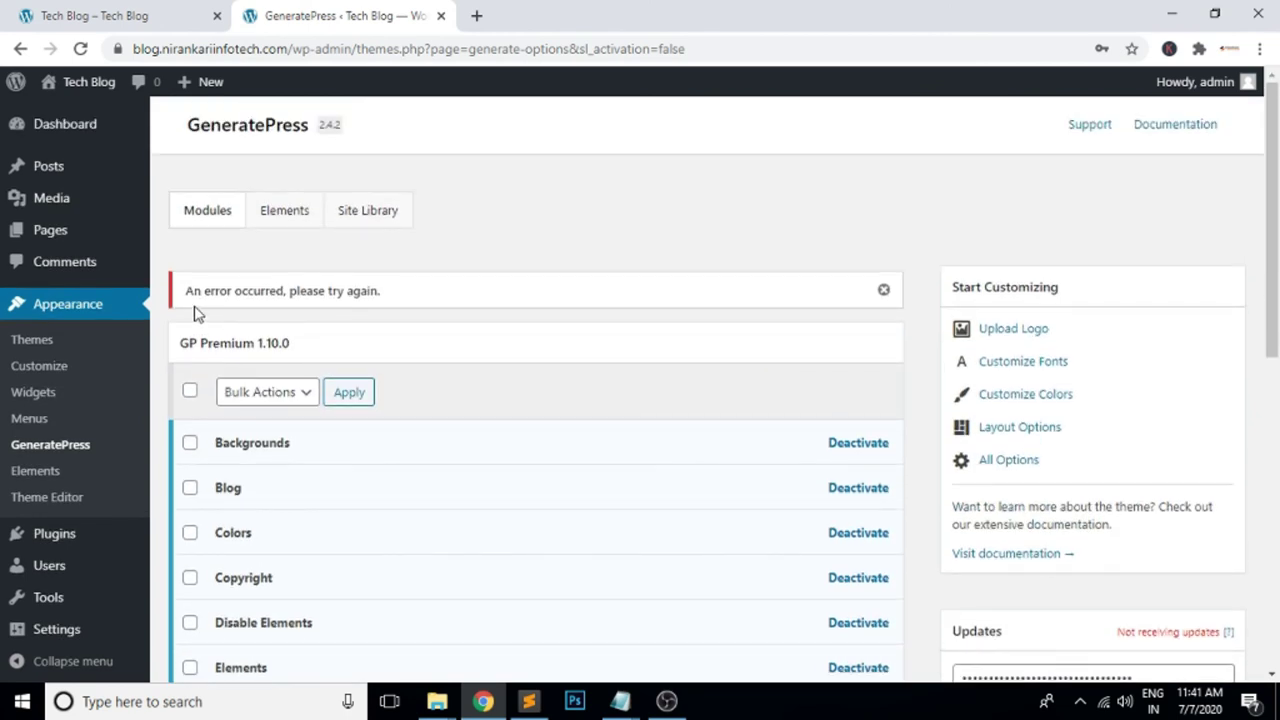
scroll(868, 352, "down", 1)
scroll(868, 352, "down", 3)
left_click_drag(1152, 404, 866, 409)
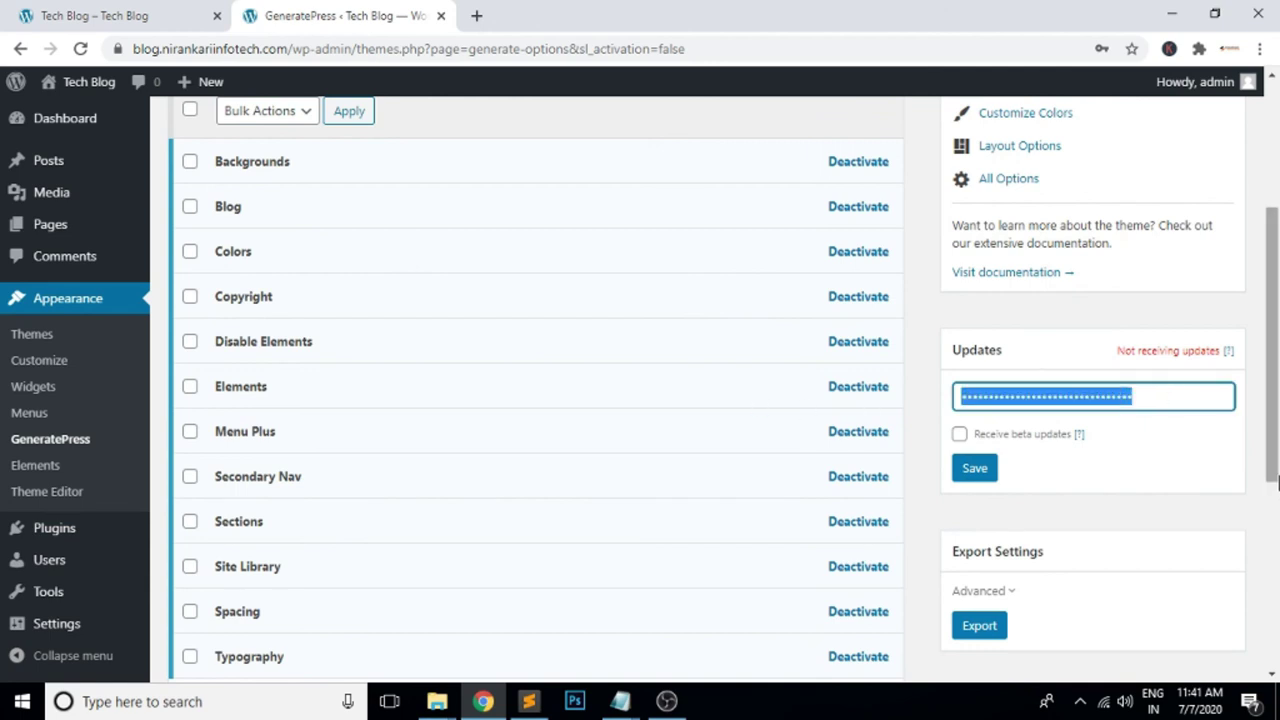
left_click(974, 471)
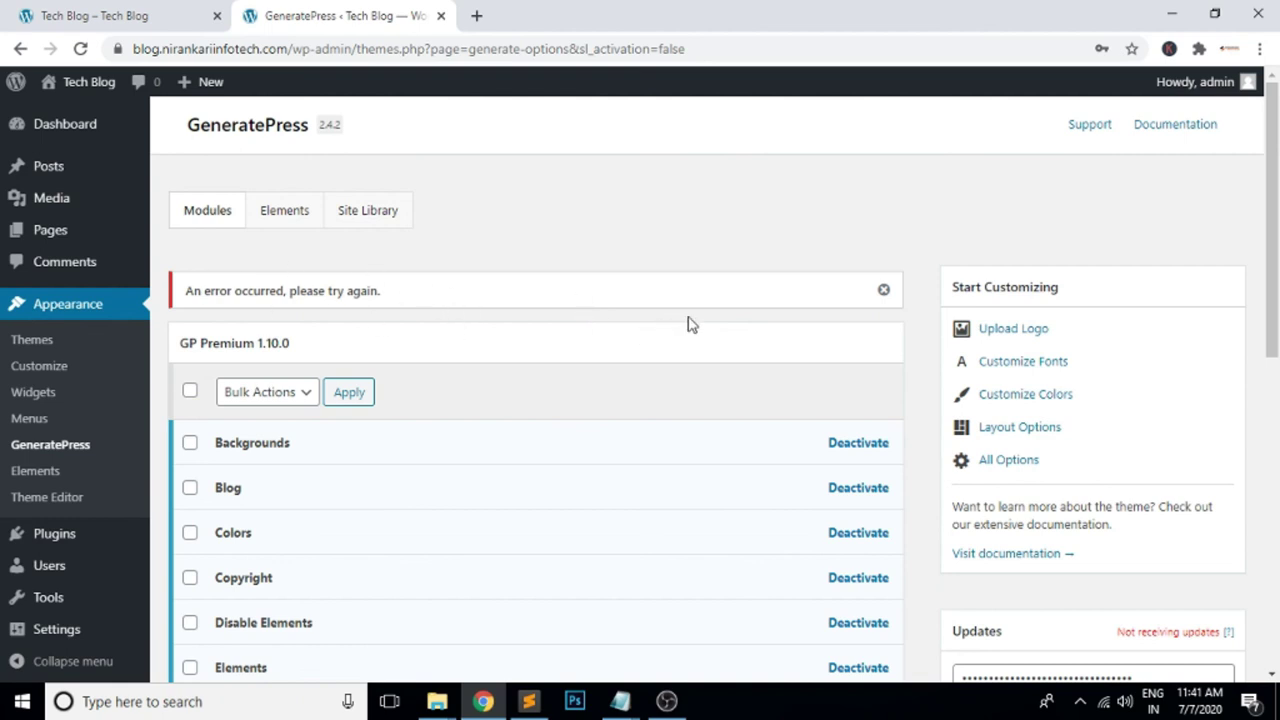
- Recheck the license key in the Lic Key note and select the key in the GeneratePress updates field
mouse_move(622, 700)
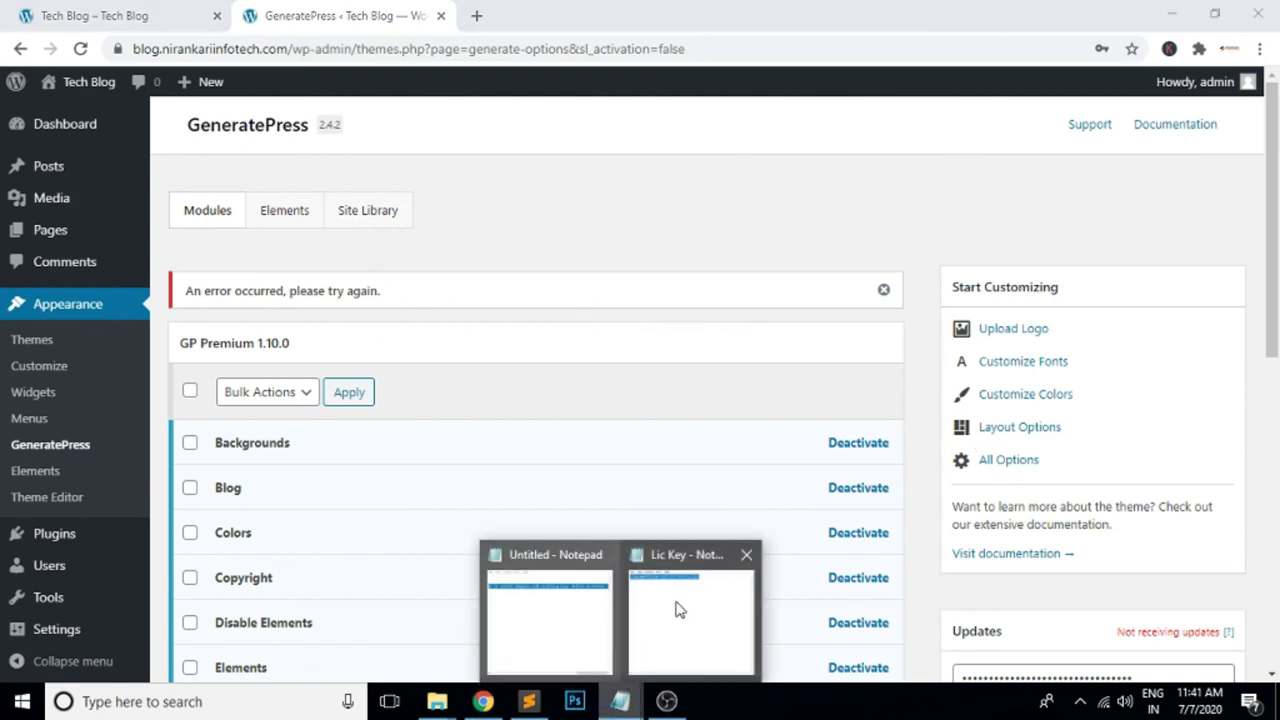
left_click(678, 608)
left_click(627, 97)
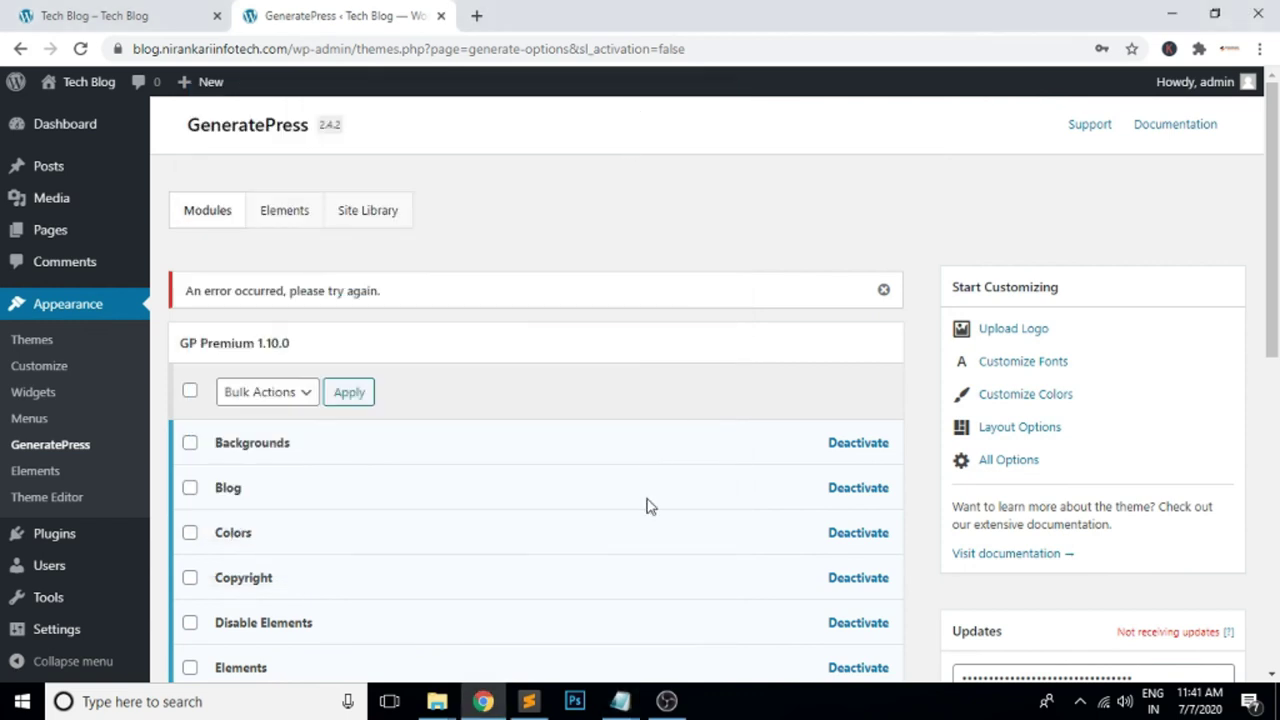
scroll(1113, 553, "down", 4)
left_click(1165, 304)
key("ctrl+a")
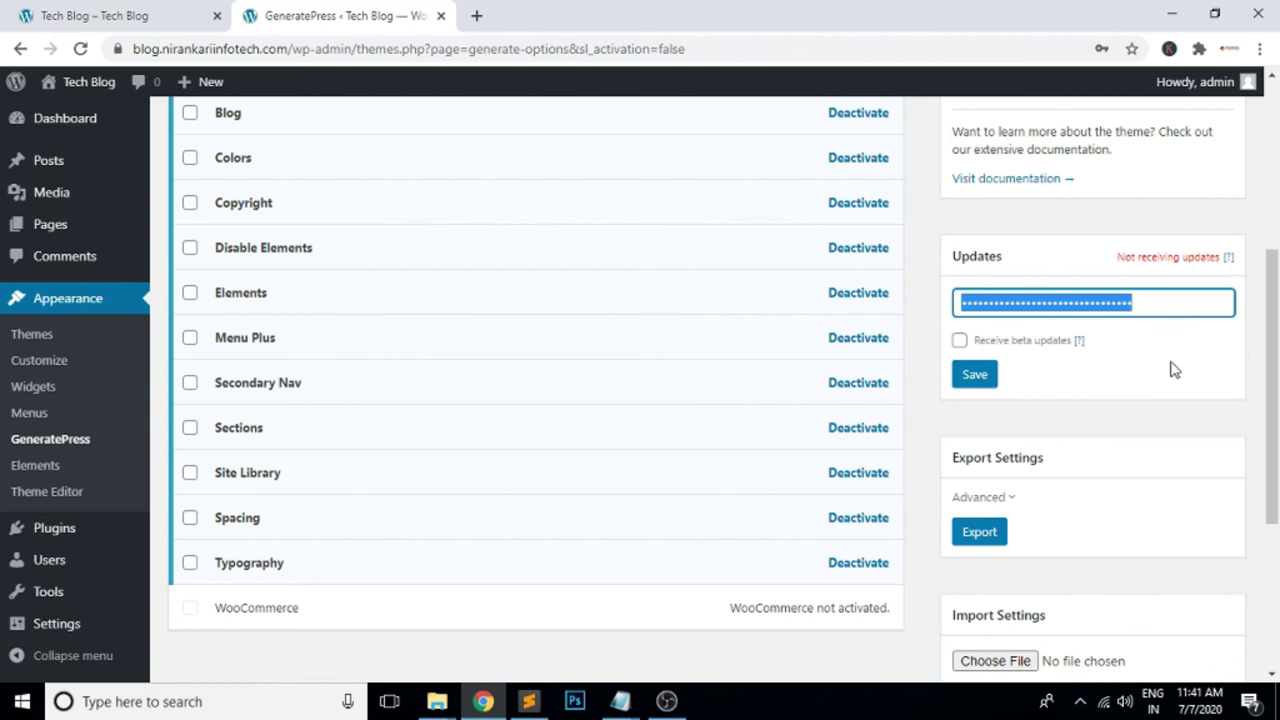
- Review the license activation notice above the GP Premium modules and dismiss it
scroll(1171, 434, "up", 4)
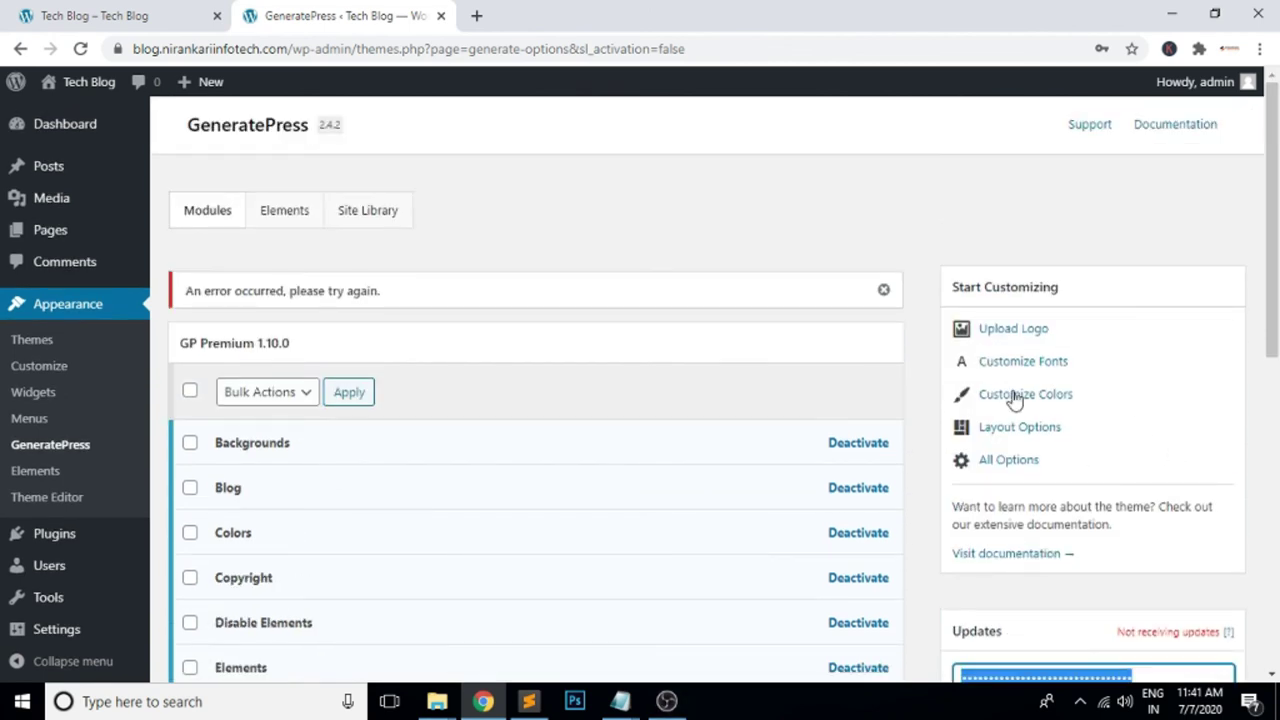
scroll(1100, 593, "down", 3)
scroll(428, 429, "up", 3)
left_click_drag(372, 291, 184, 299)
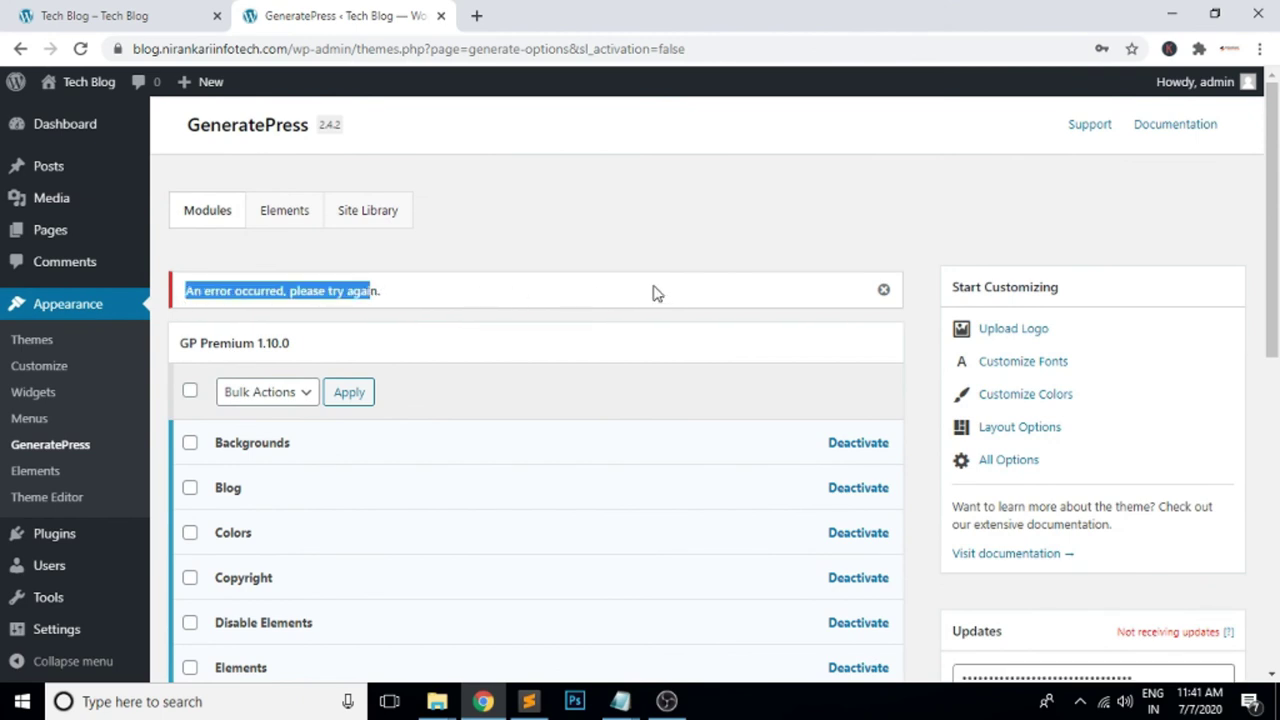
left_click(884, 291)
- Switch to the blog's public homepage, reload it and review its layout from the header down
left_click(180, 15)
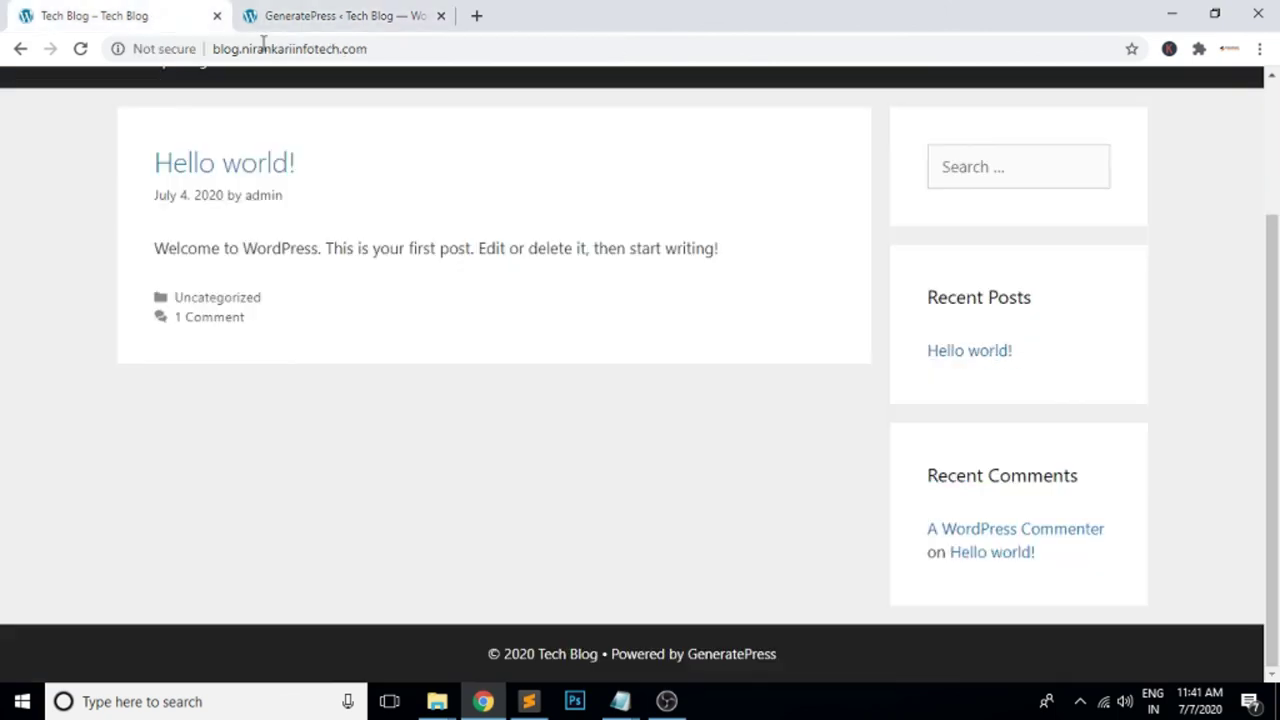
left_click(511, 57)
key("Return")
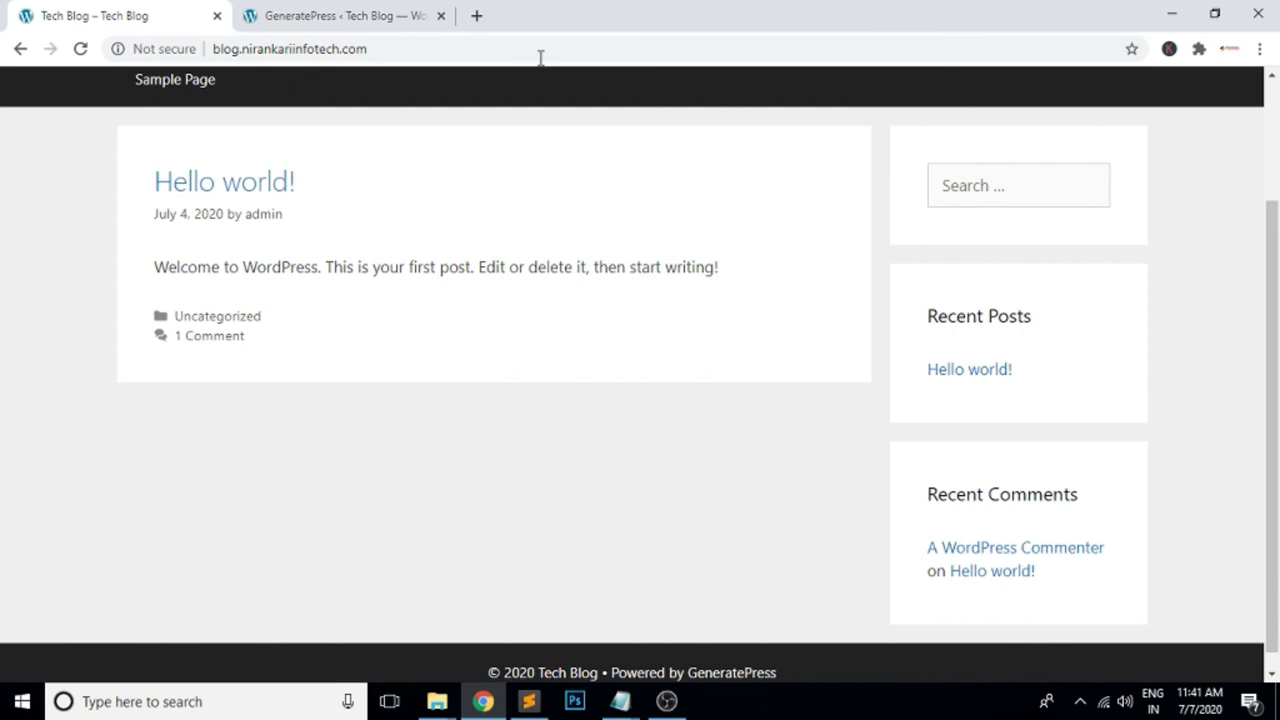
scroll(731, 345, "up", 2)
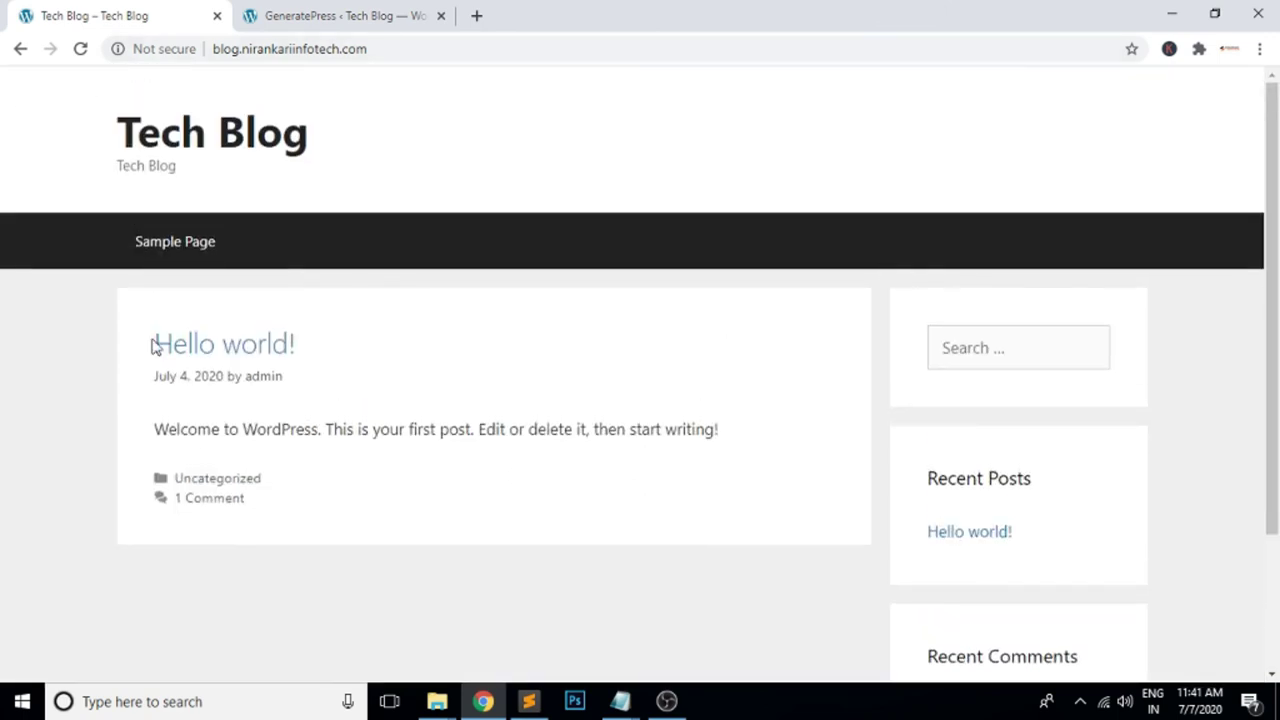